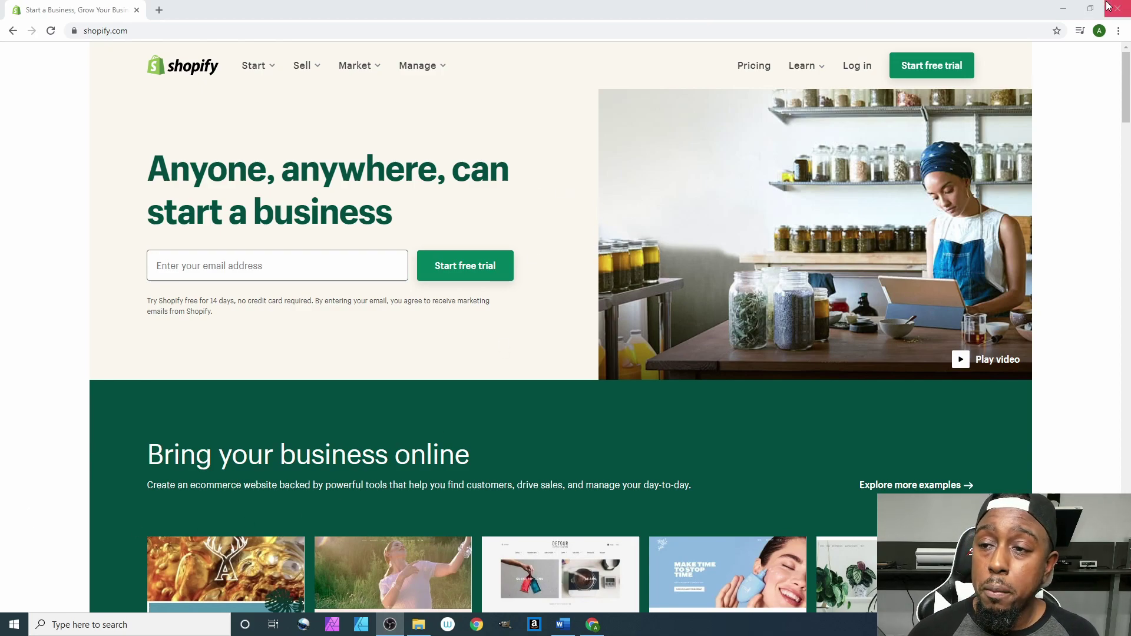
Open Chrome's Add person dialog from the profile menu's Other people section.
click(1100, 30)
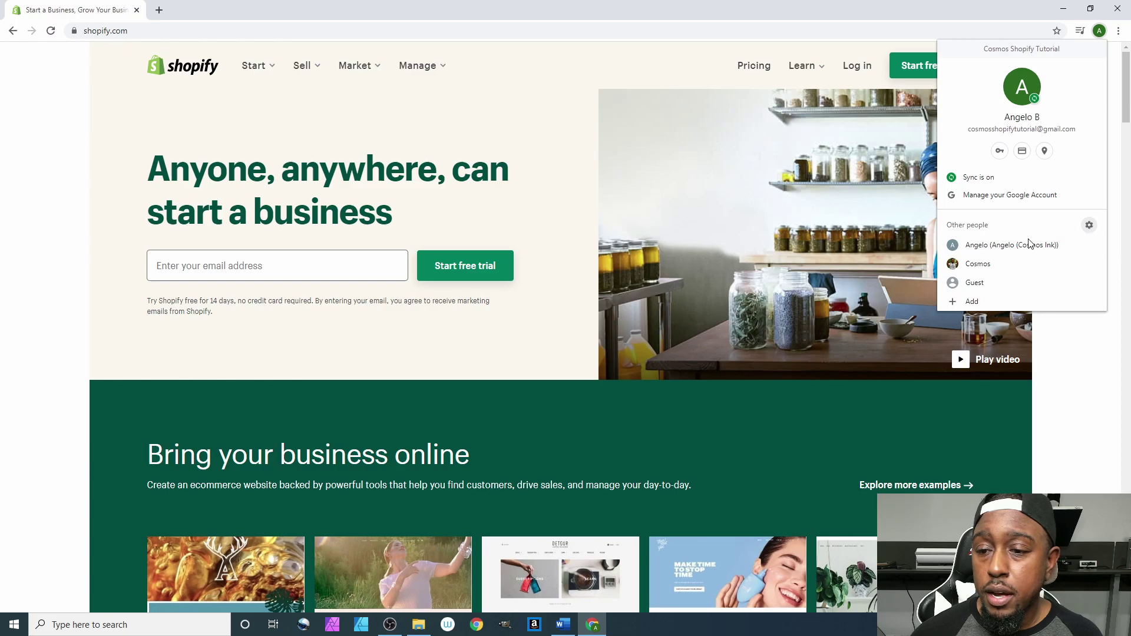
click(981, 301)
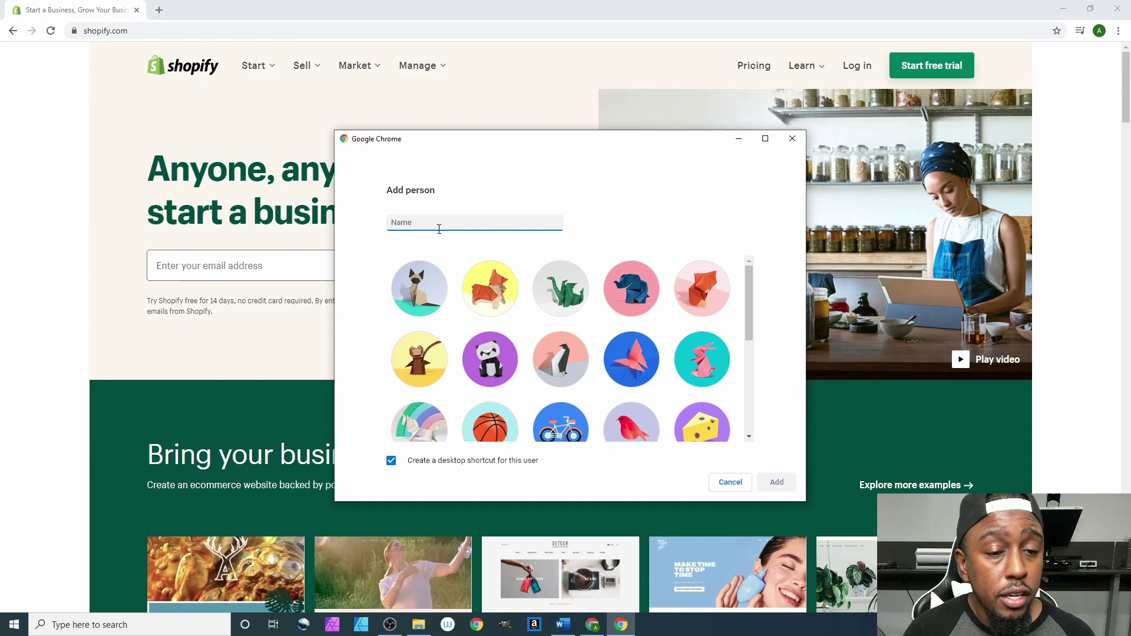
Add a Chrome person named Forever Song with the vinyl record avatar and no desktop shortcut.
text(Fo)
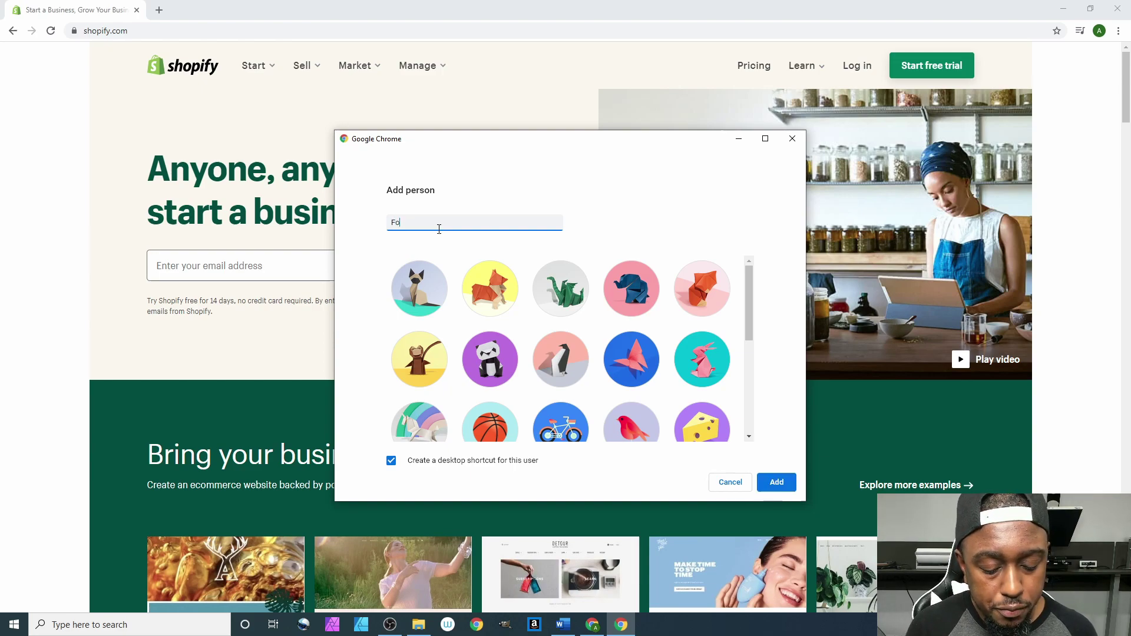
text(rever Song)
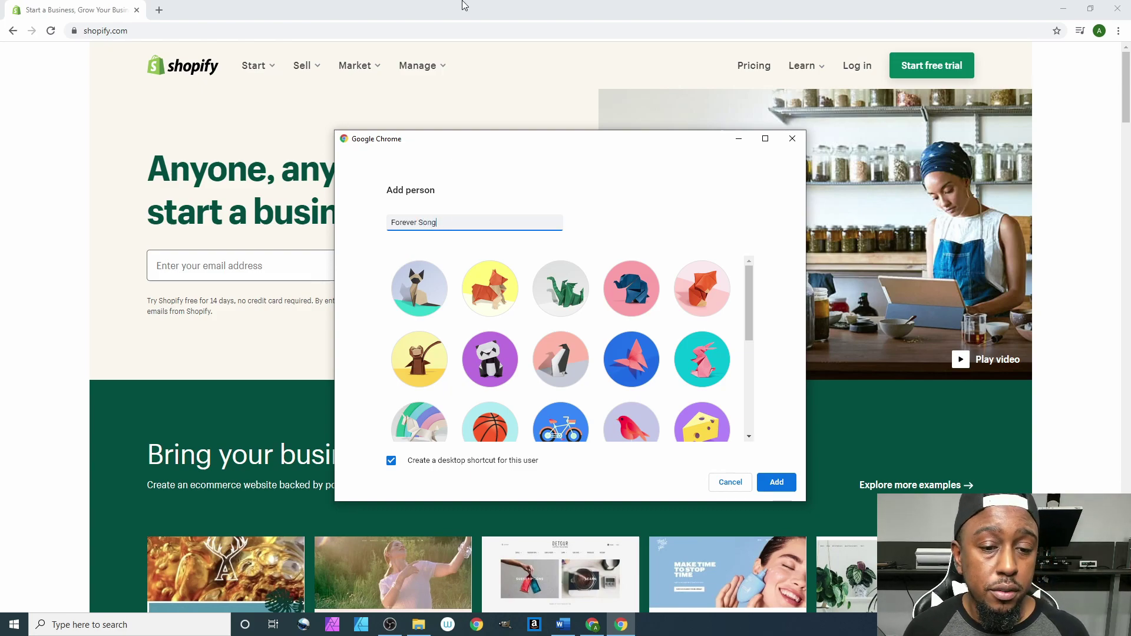
click(421, 463)
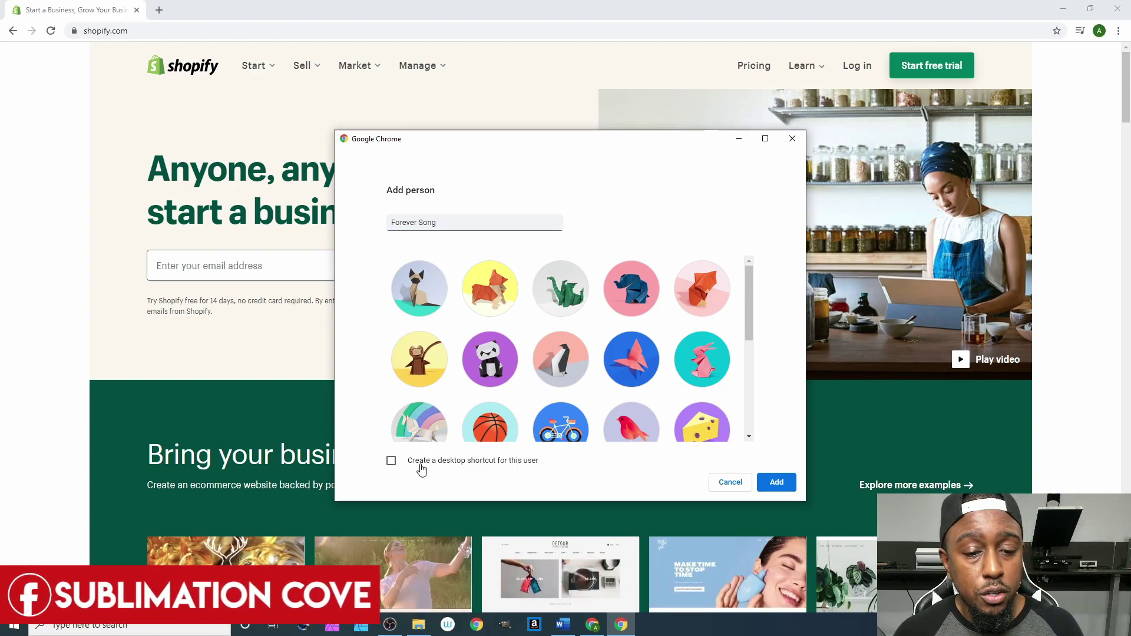
scroll(566, 382, down, 5)
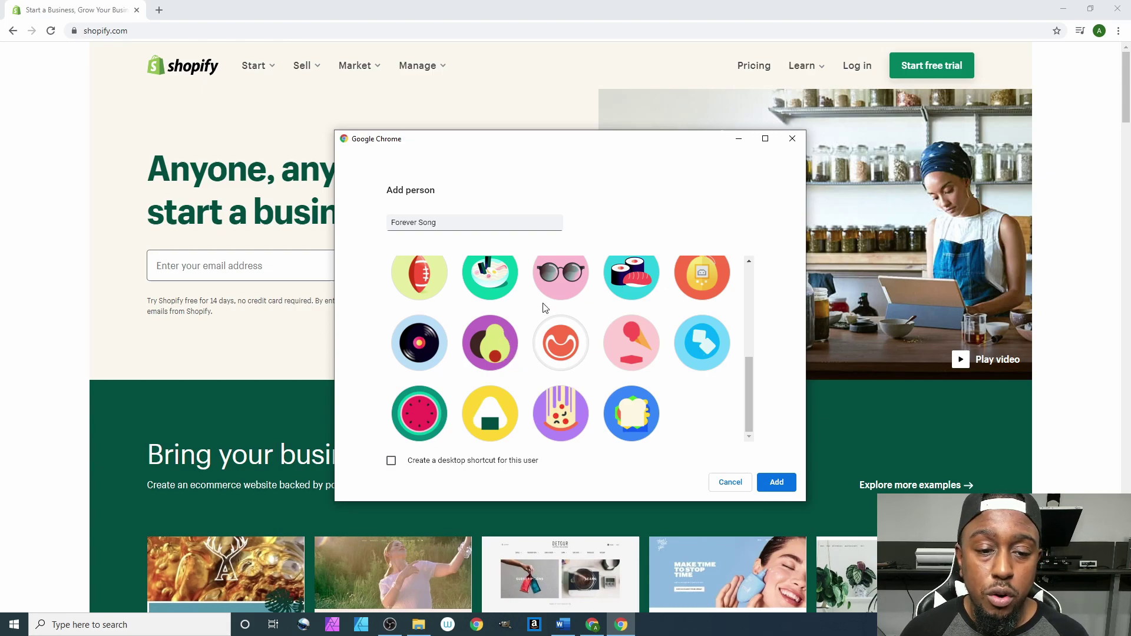
click(411, 348)
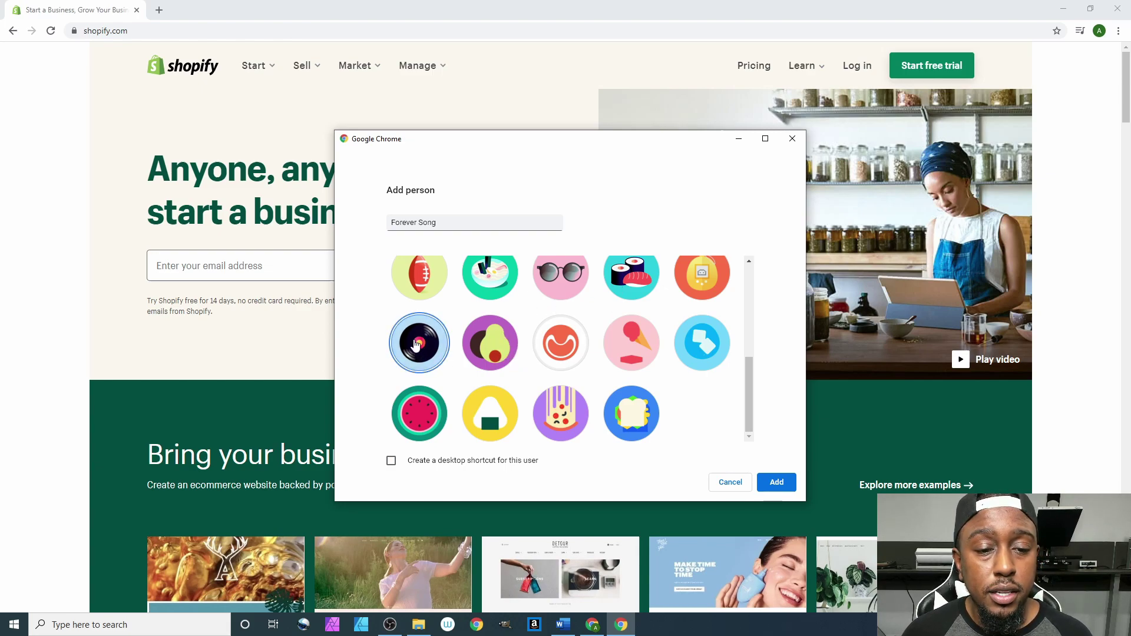
click(777, 482)
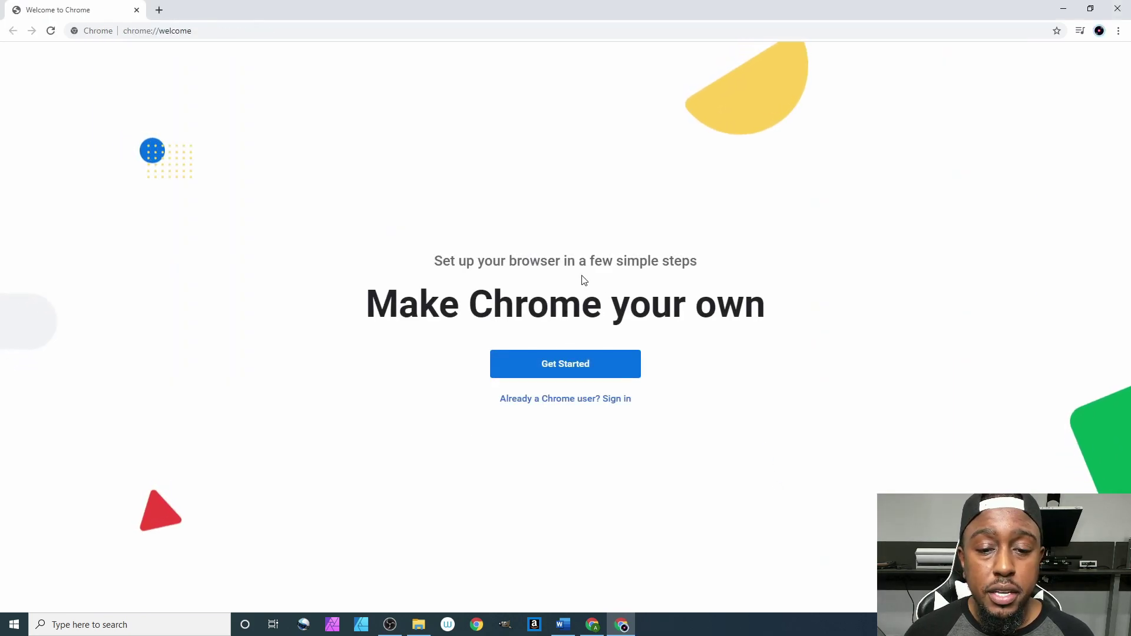
Sign the Forever Song profile into its Google account with the e-mail and password, and turn on sync.
click(569, 402)
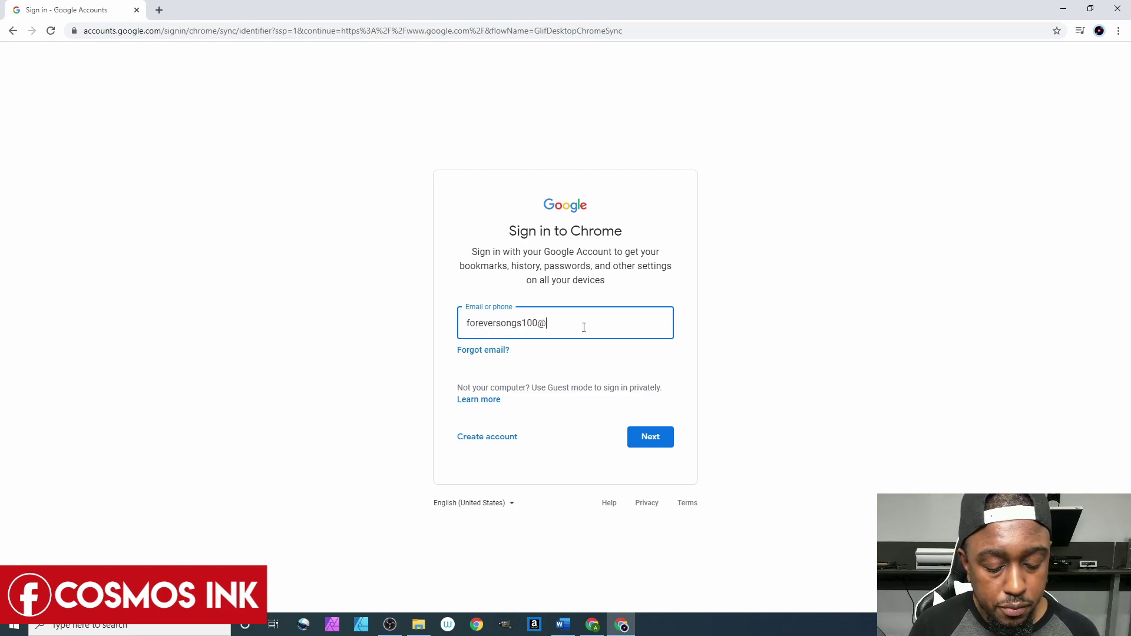
text(mail.com)
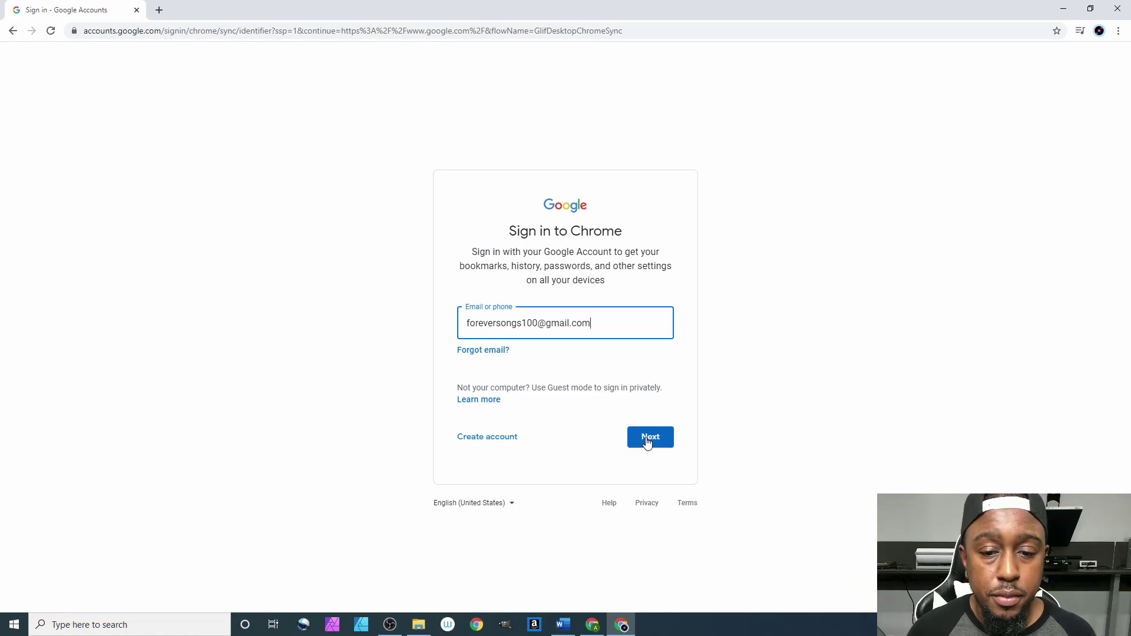
click(646, 437)
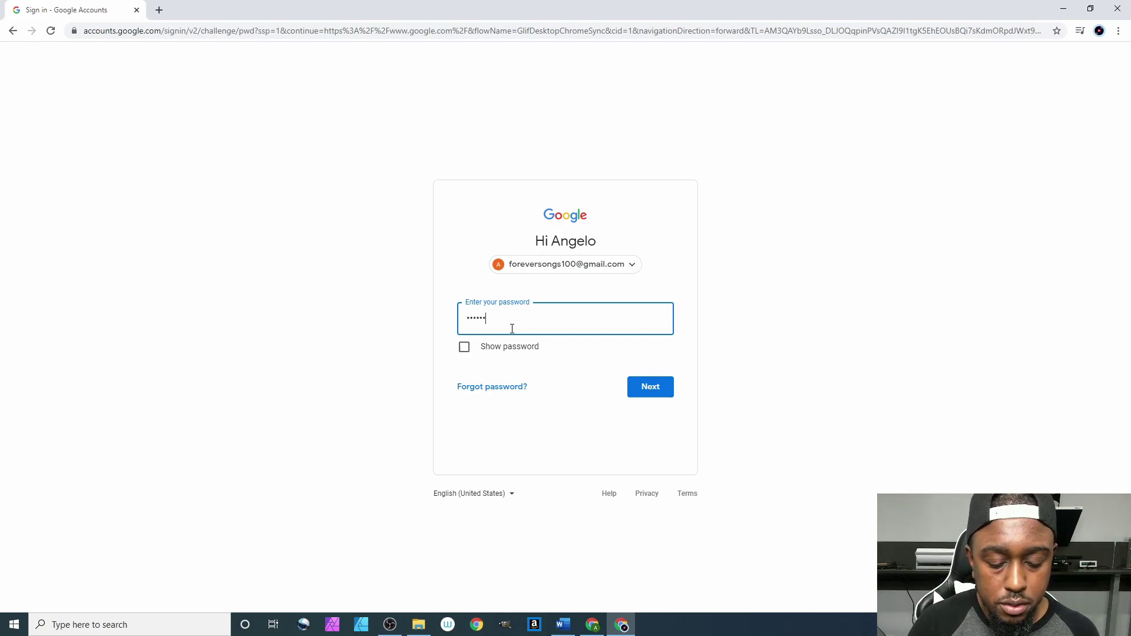
click(644, 391)
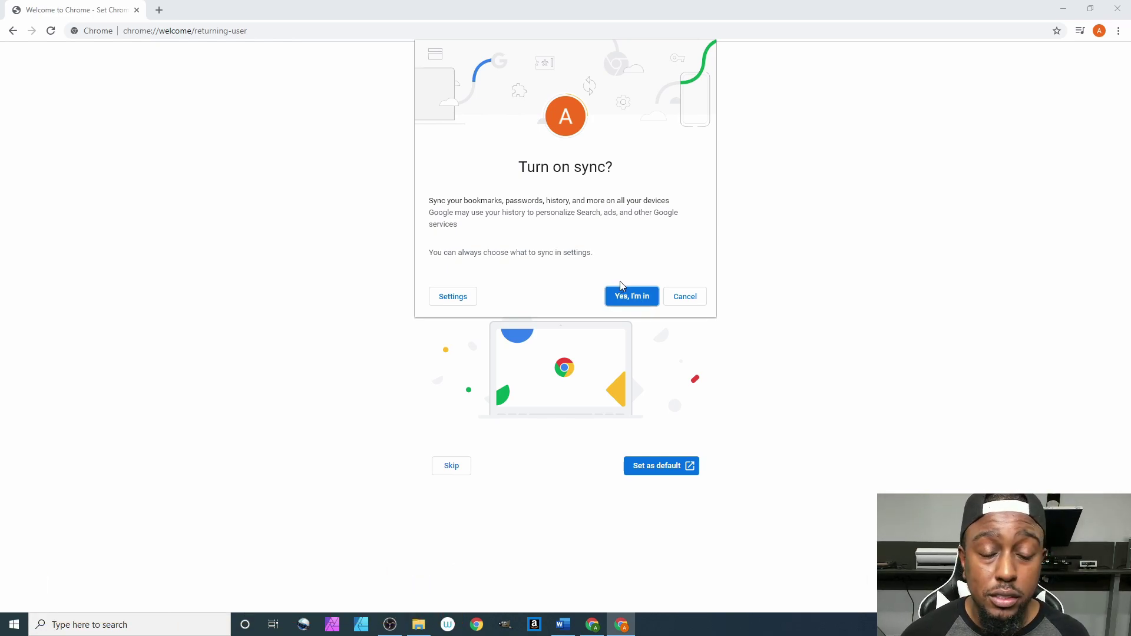
click(622, 293)
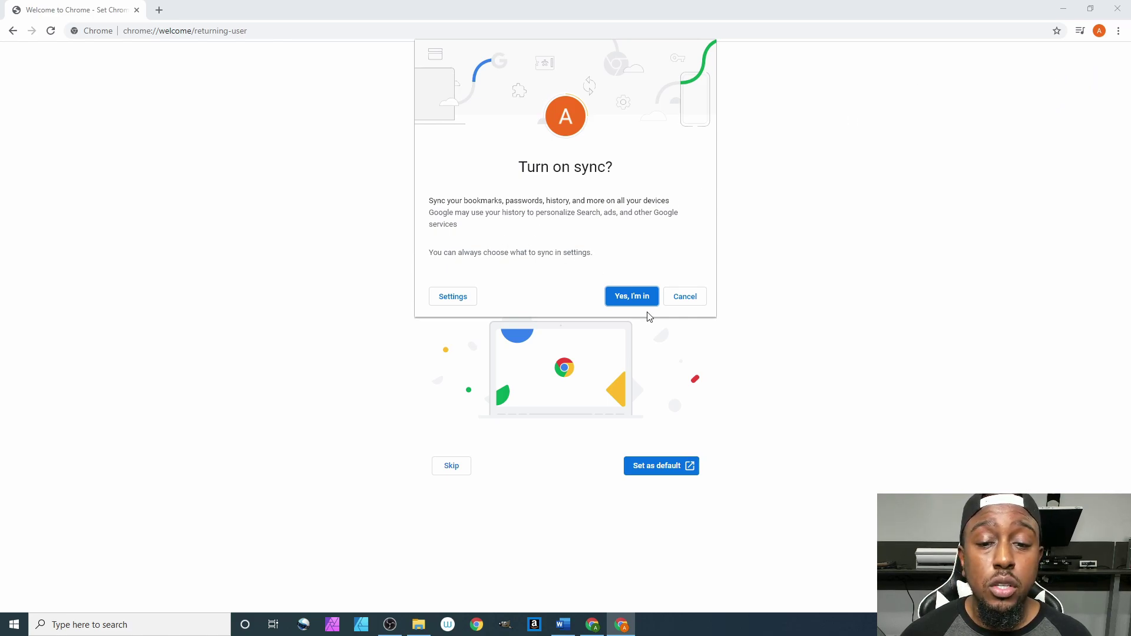
click(636, 300)
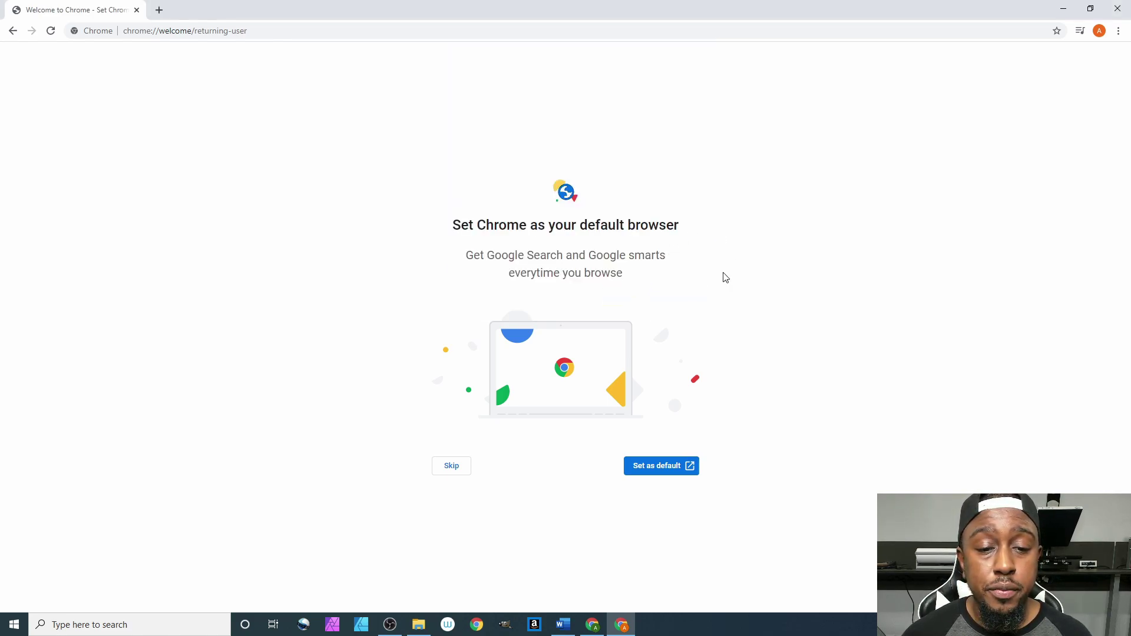
Skip the default-browser prompt, go to shopify.com and start the free trial sign-up.
click(453, 470)
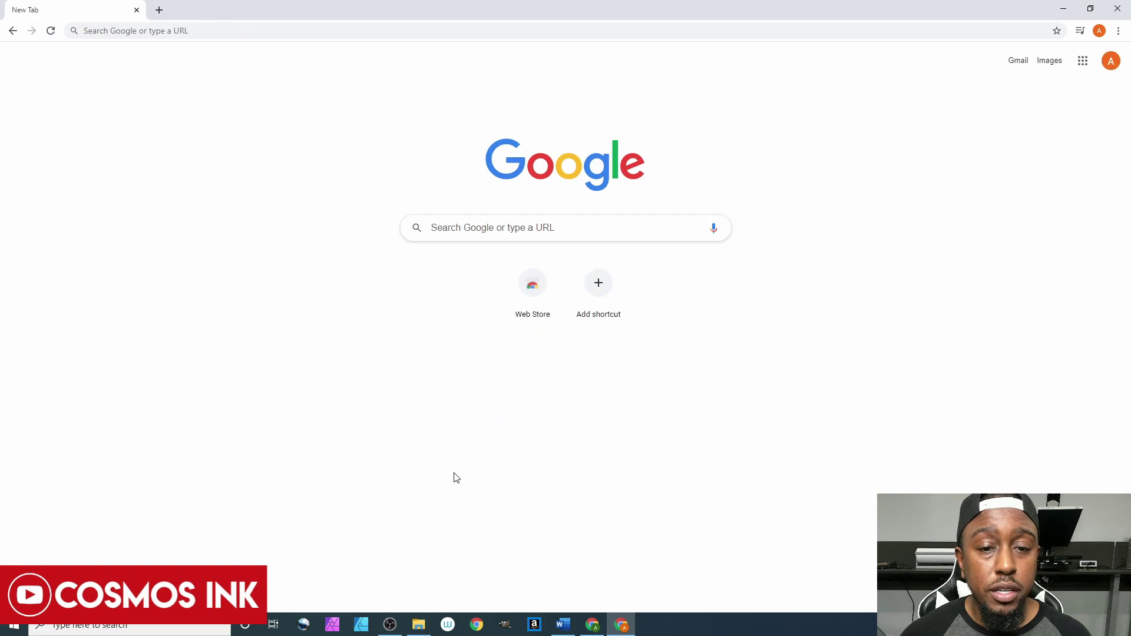
click(345, 37)
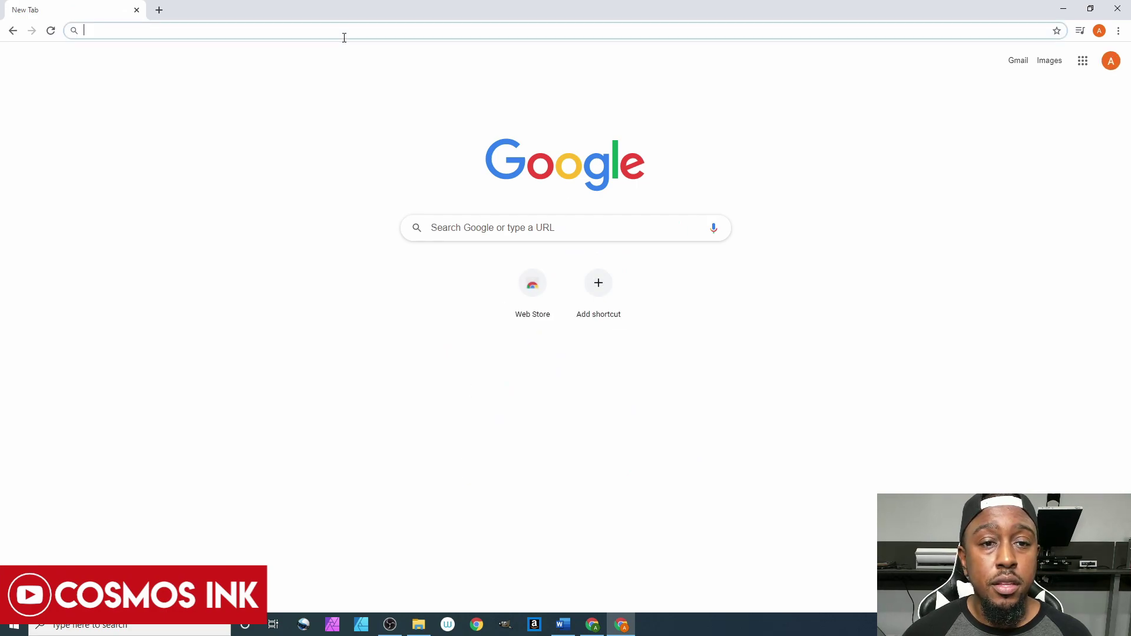
text(shopify.com)
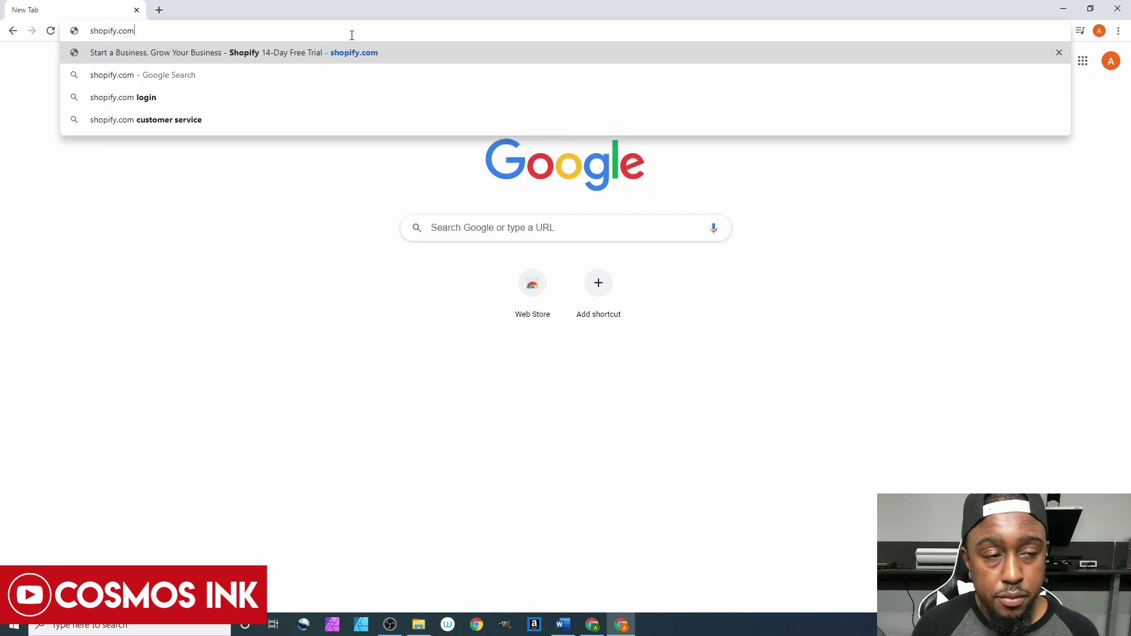
key(Return)
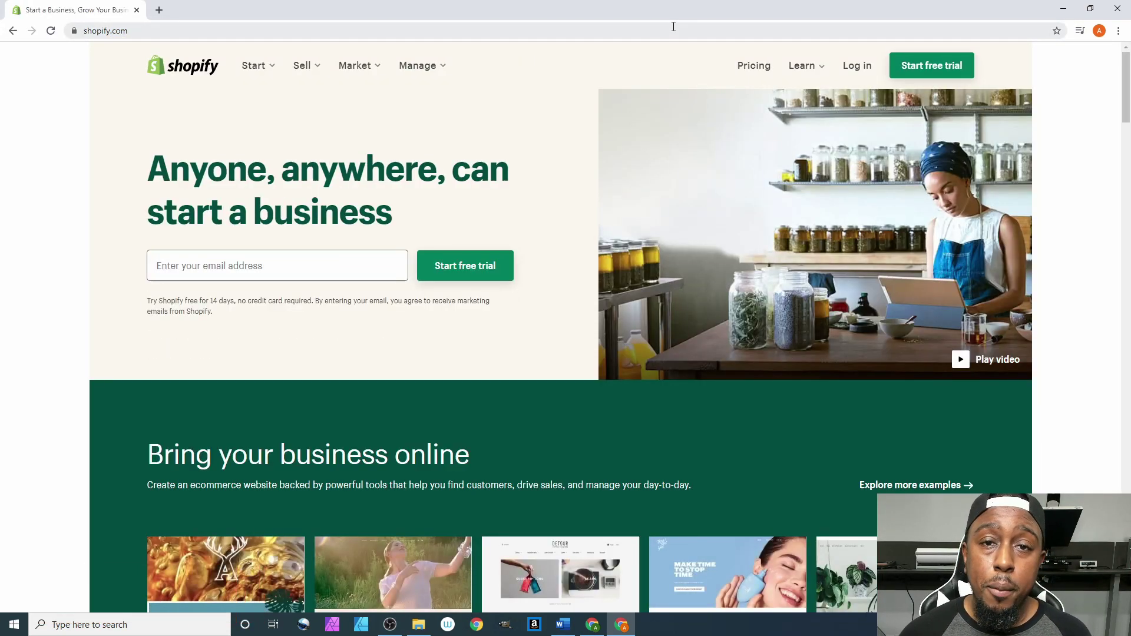
click(1099, 30)
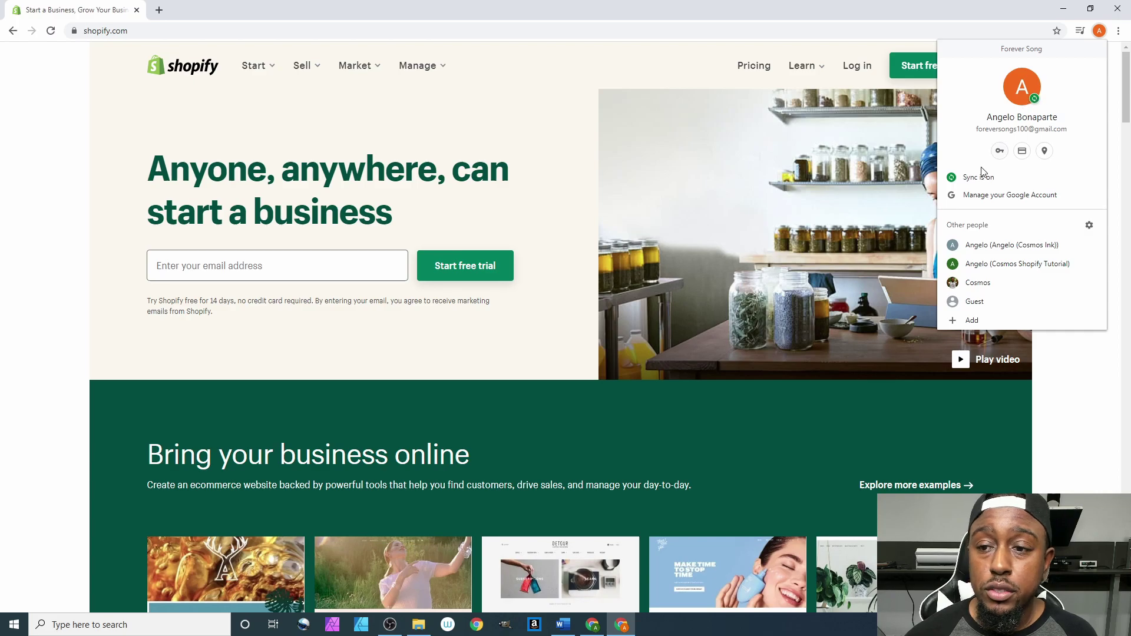
click(1091, 36)
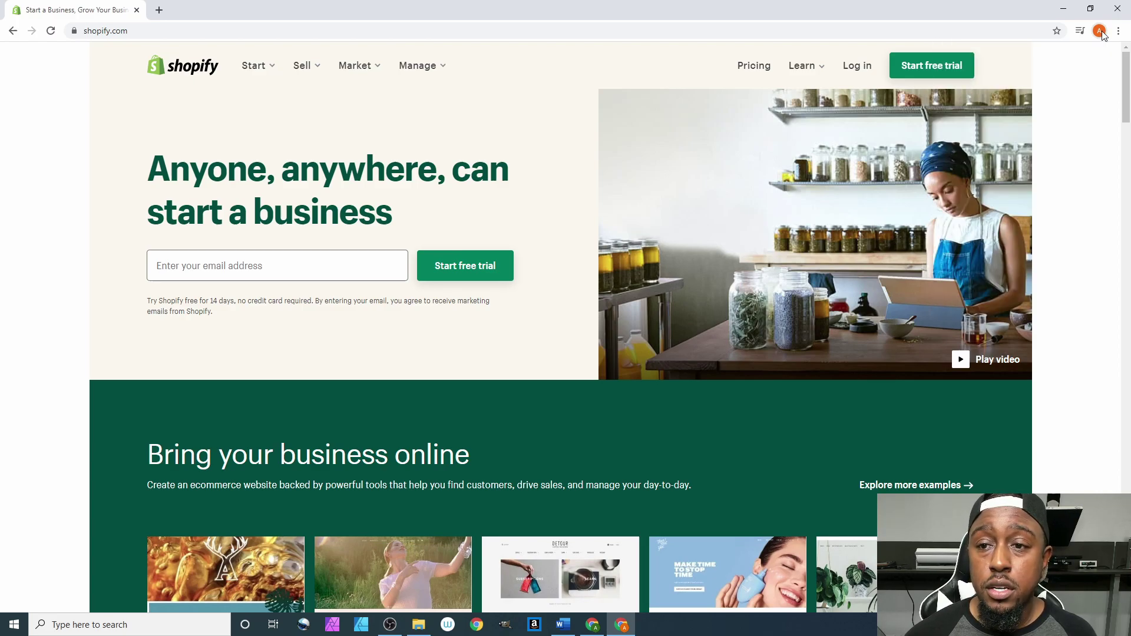
click(921, 68)
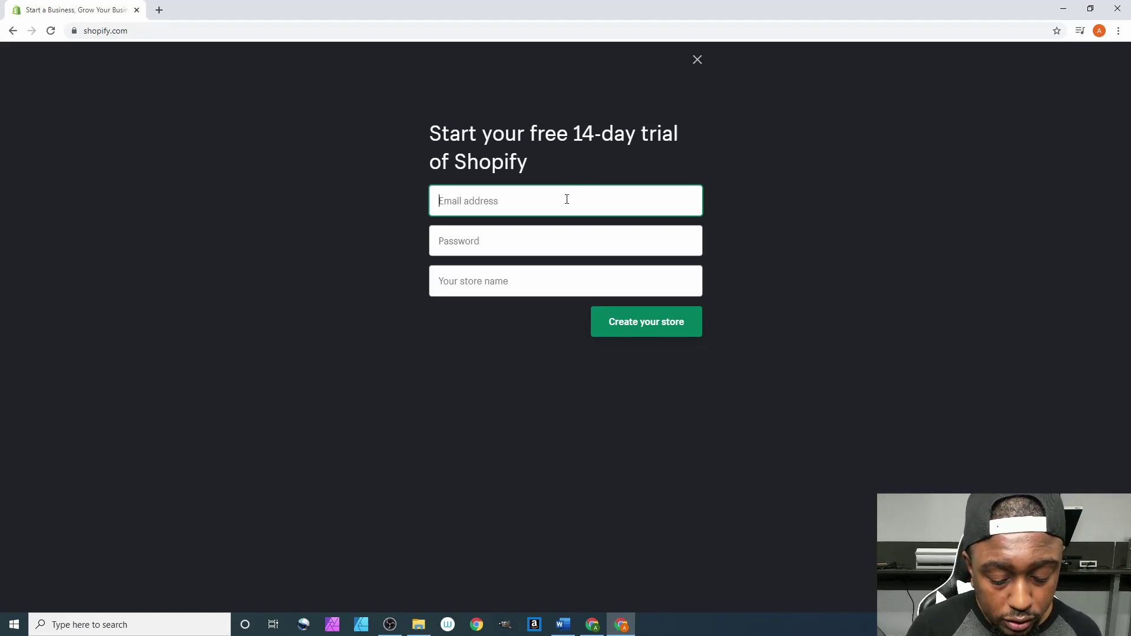
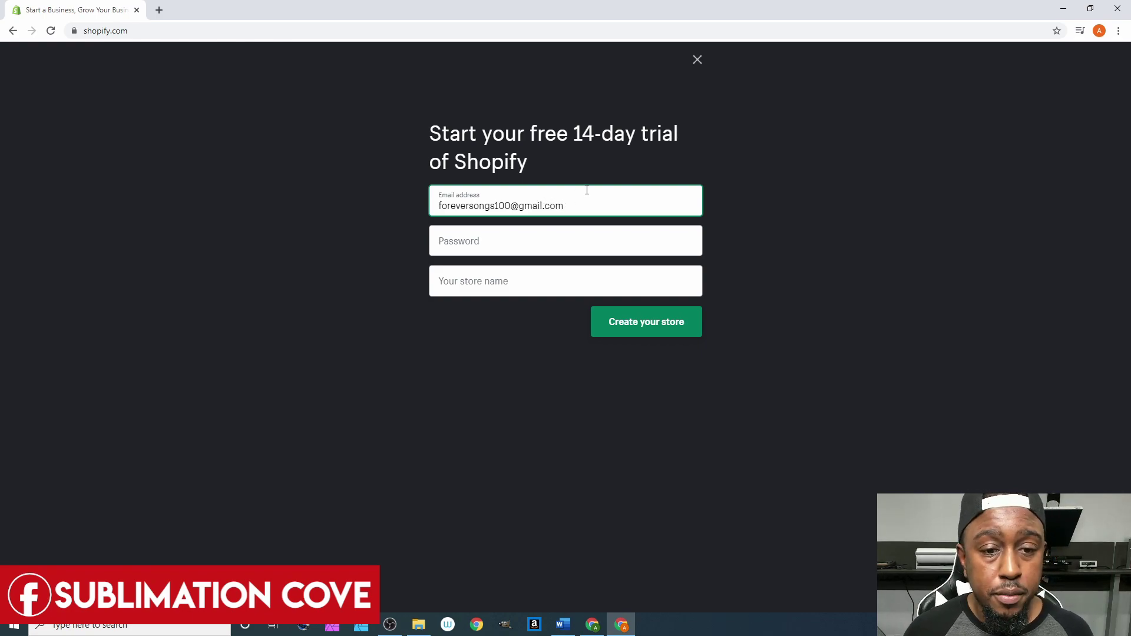
Sign up with the account's e-mail, a password and store name Forever Song, saving the password in Chrome.
click(482, 239)
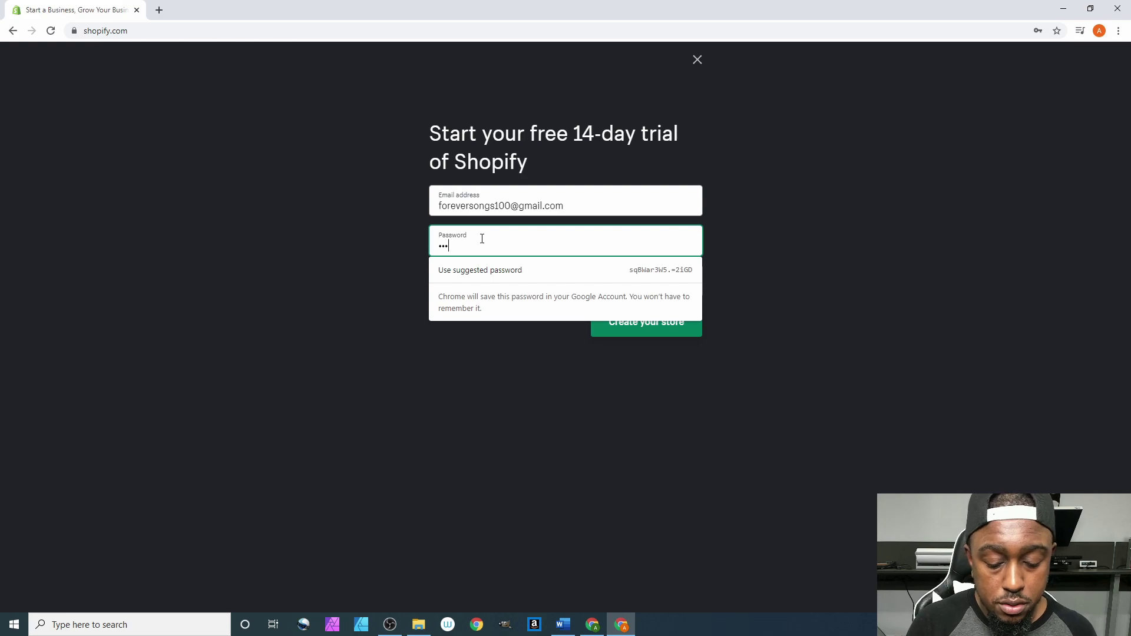
text(•••)
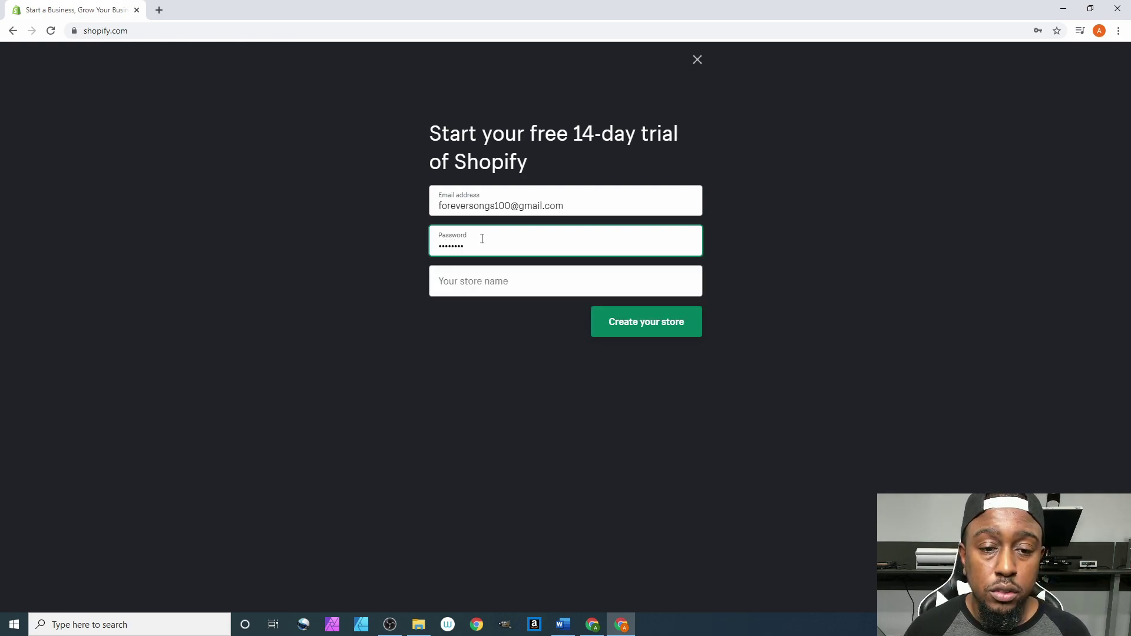
click(493, 284)
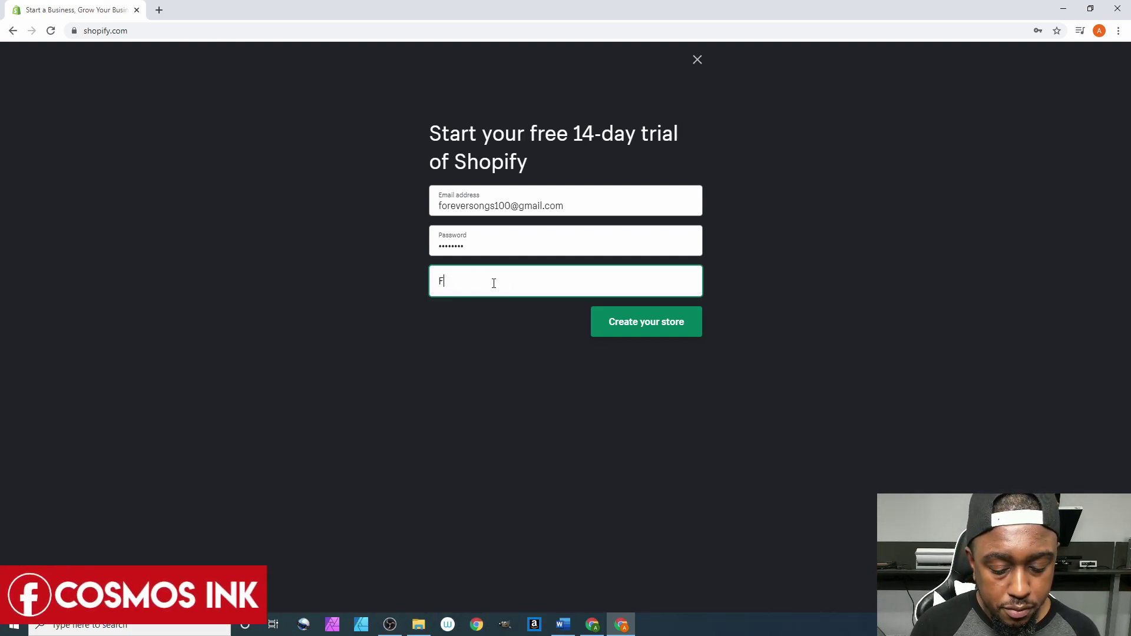
text(Forever S)
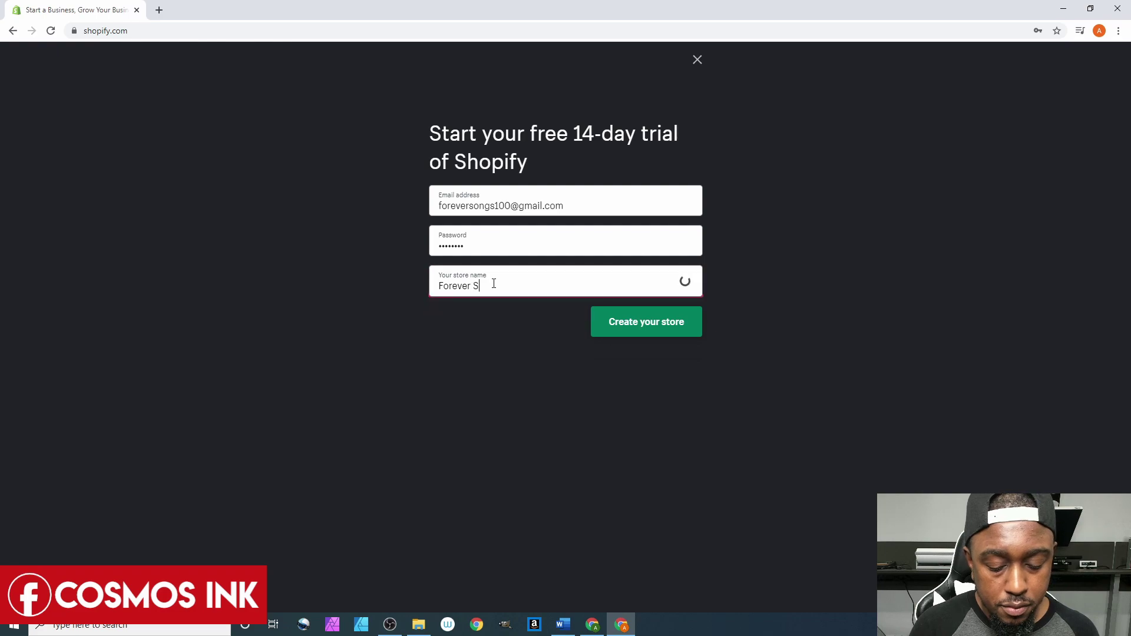
text(ong)
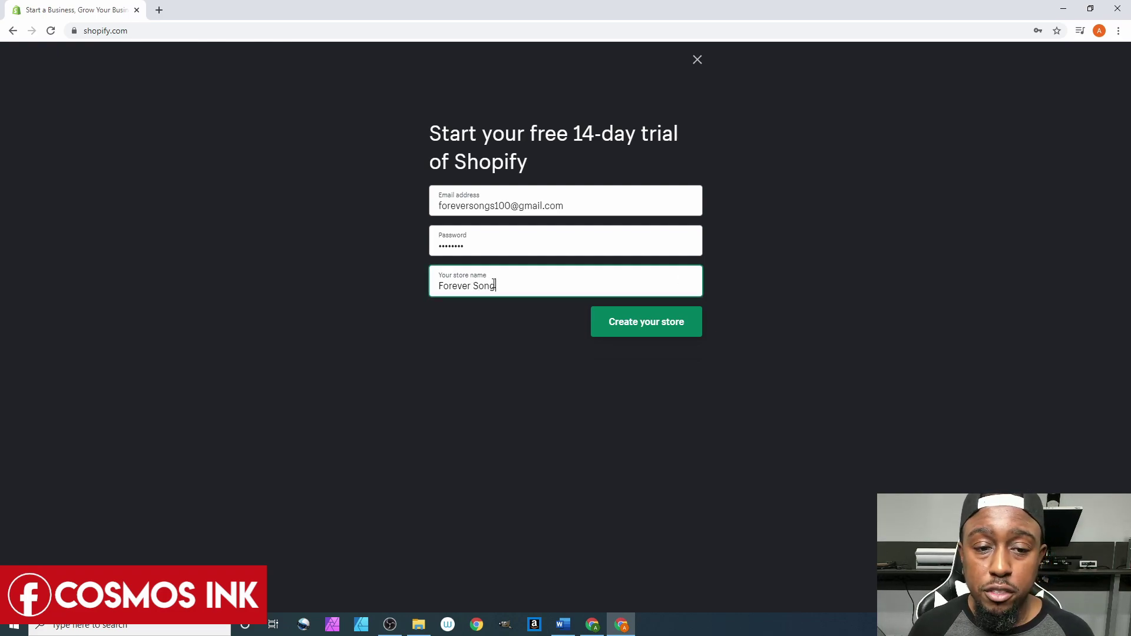
click(645, 327)
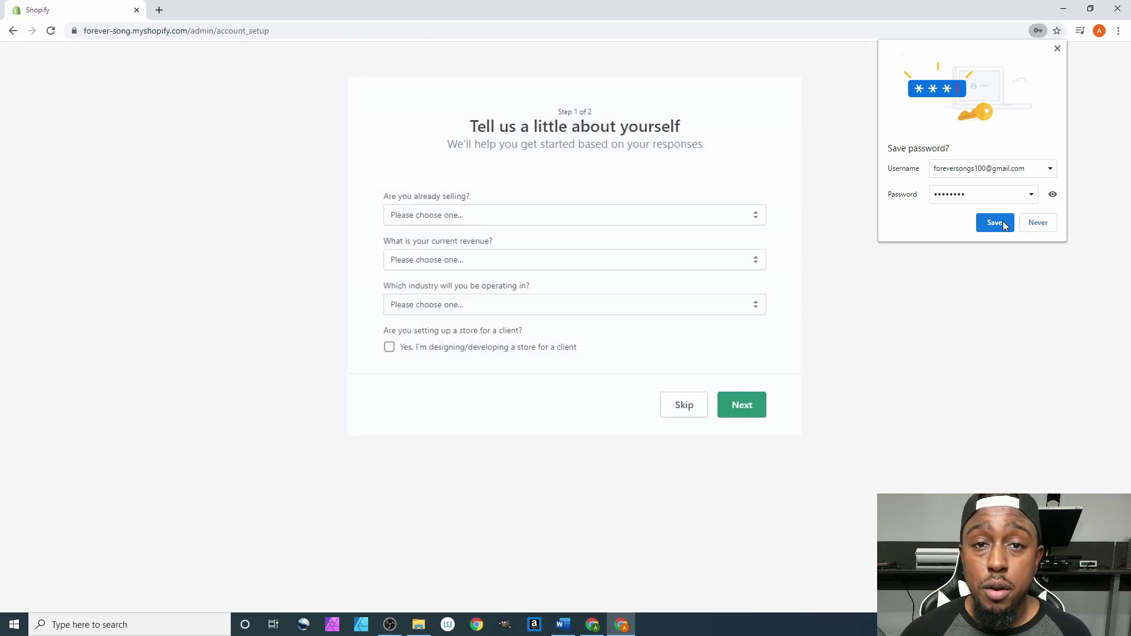
click(996, 222)
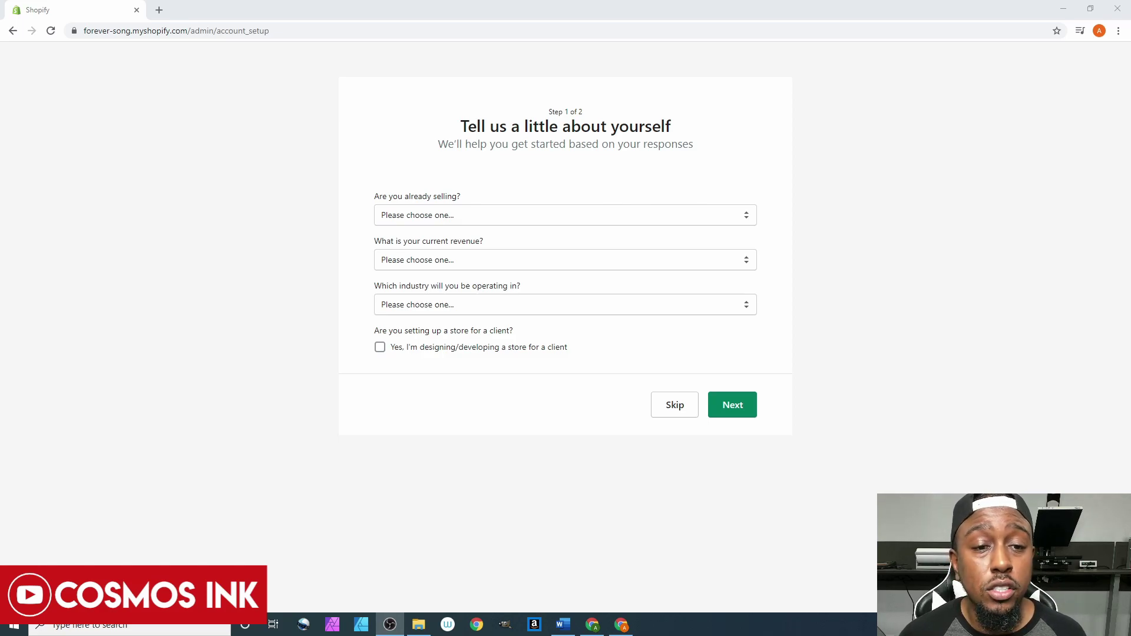
Answer 'I'm selling, just not online', 'I'll be ready in a few weeks' and 'Online only'.
click(469, 214)
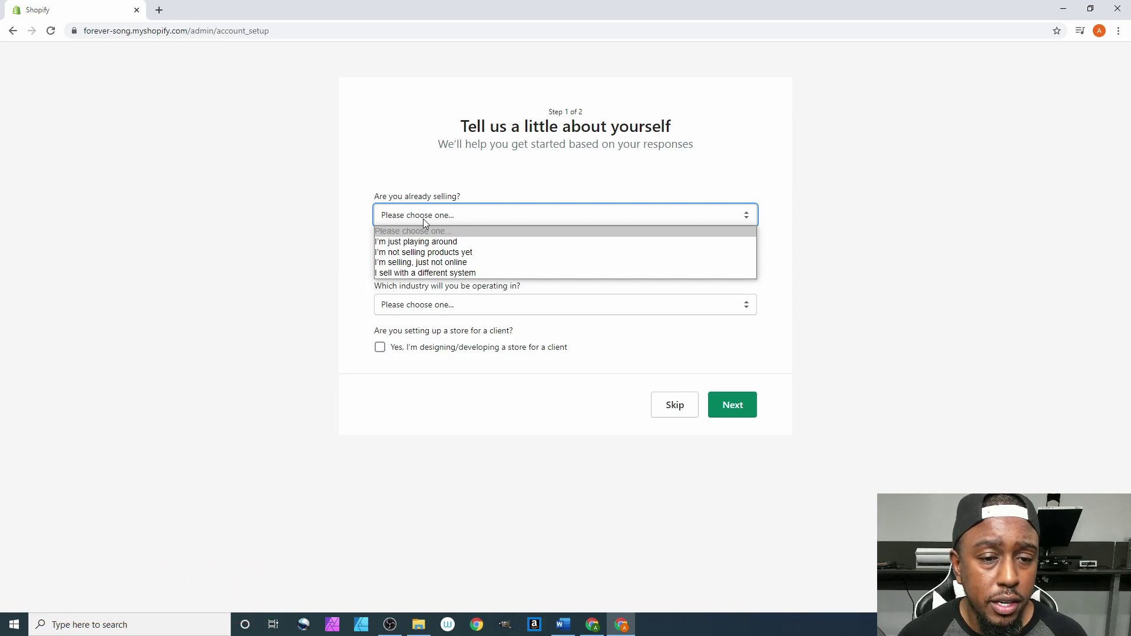
click(413, 262)
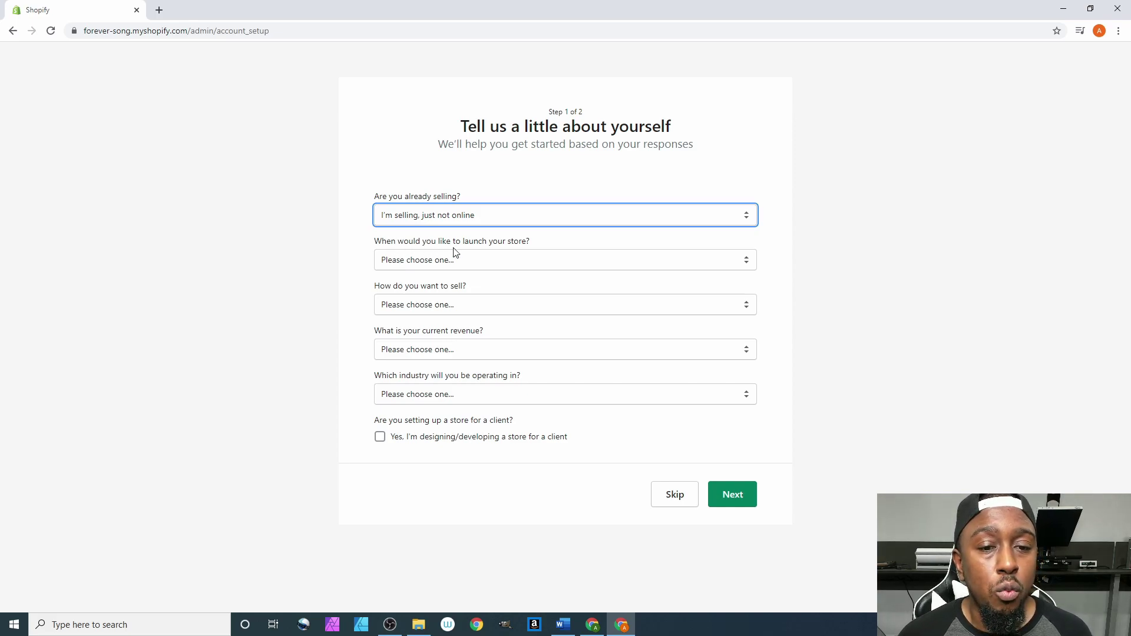
click(426, 265)
key(Down)
key(Down)
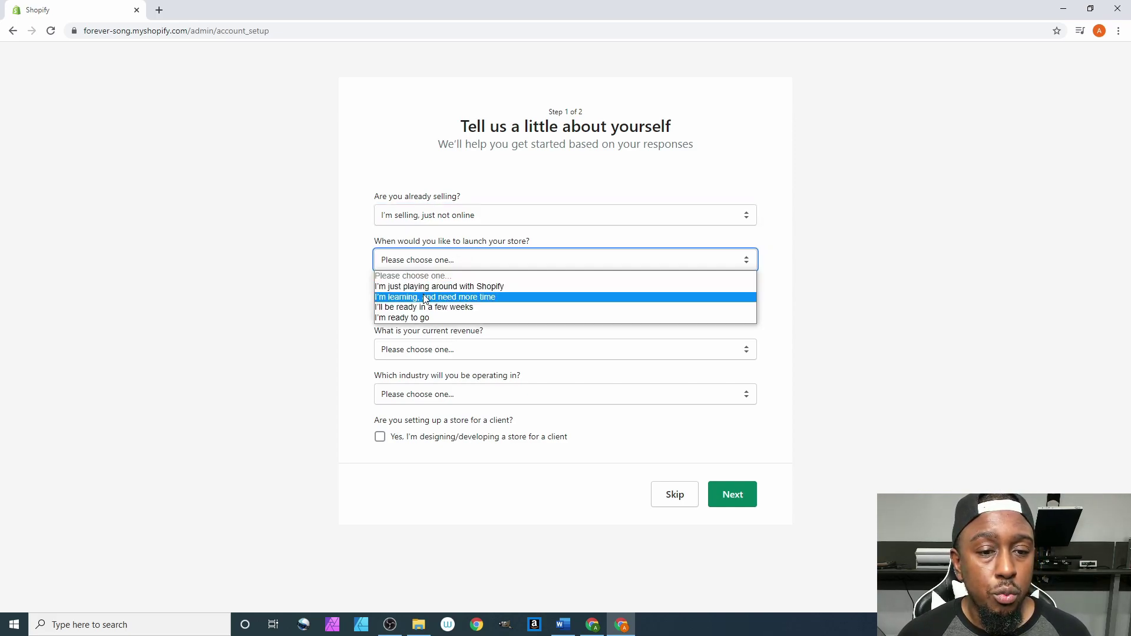
key(Return)
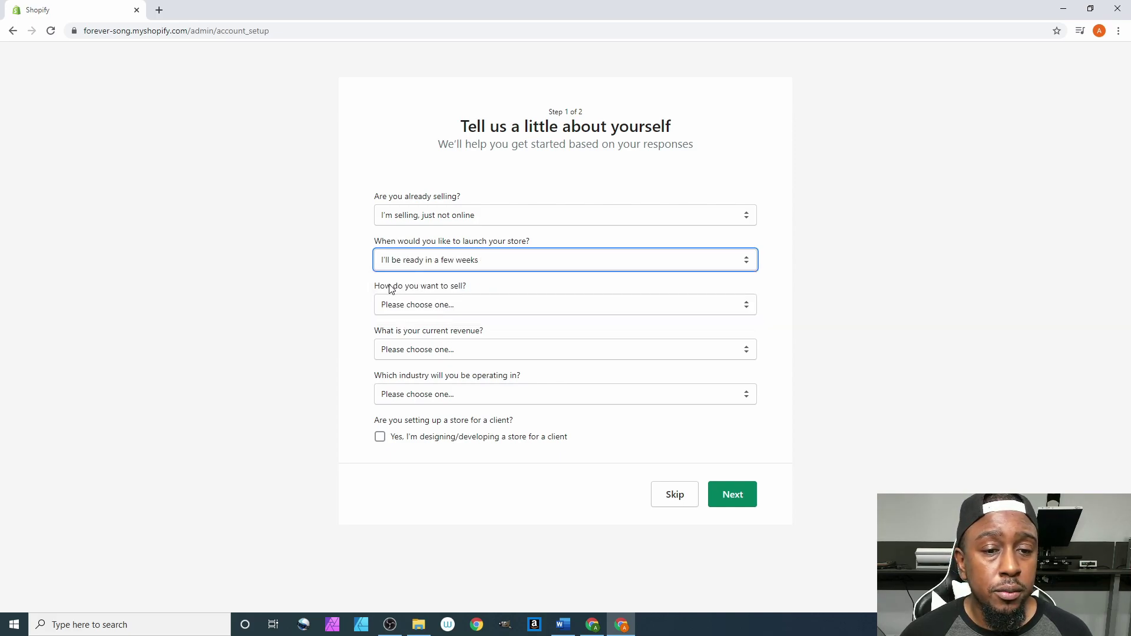
click(393, 305)
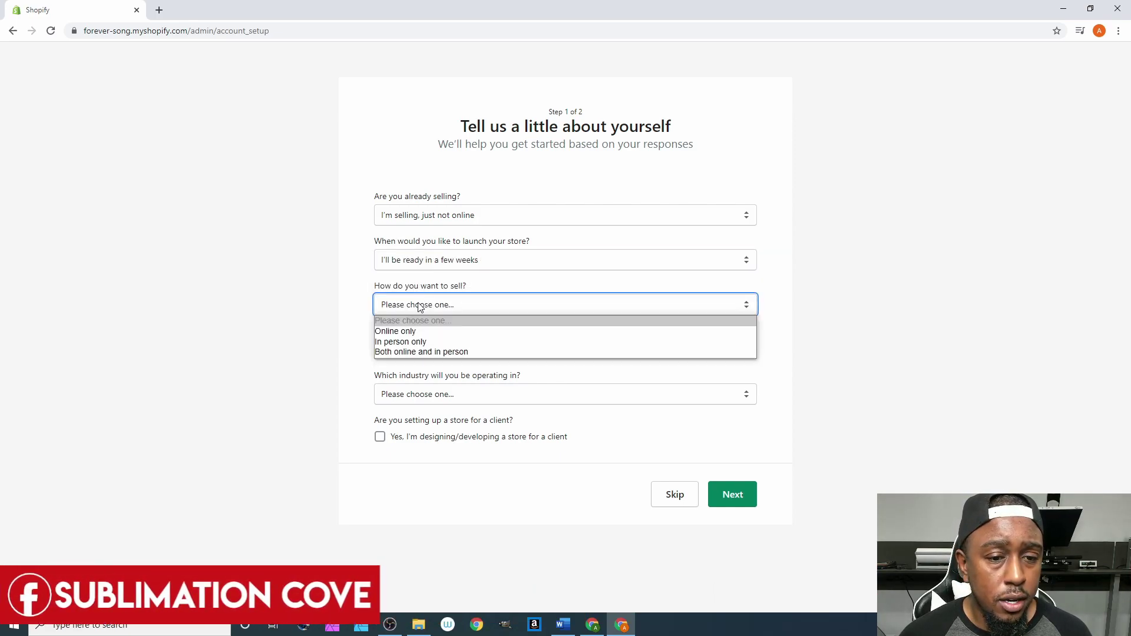
click(407, 332)
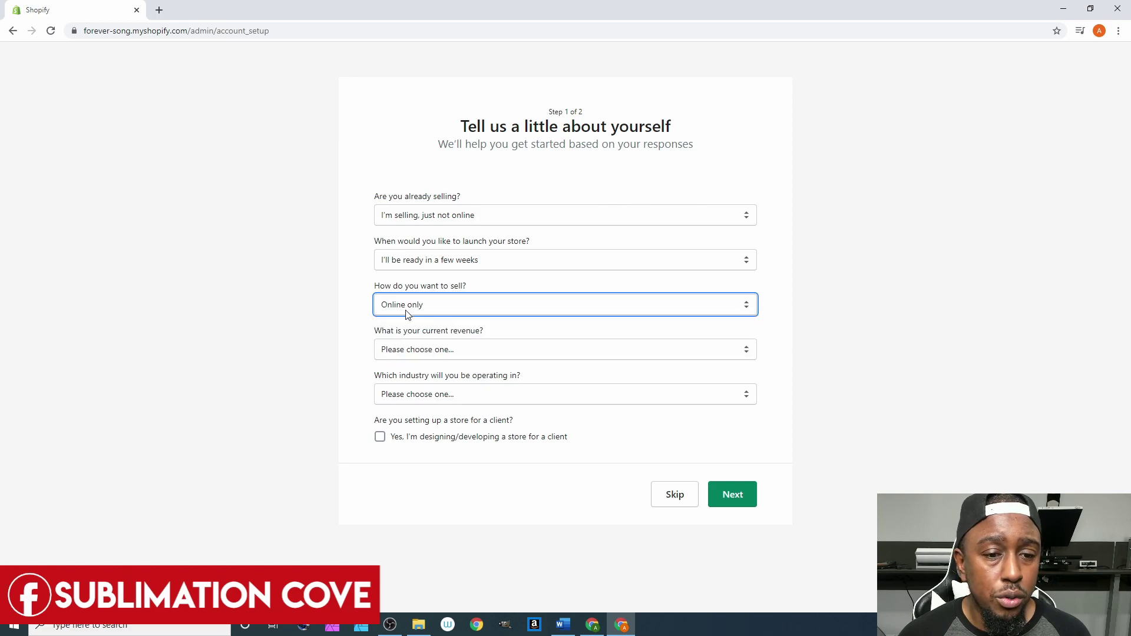
click(406, 312)
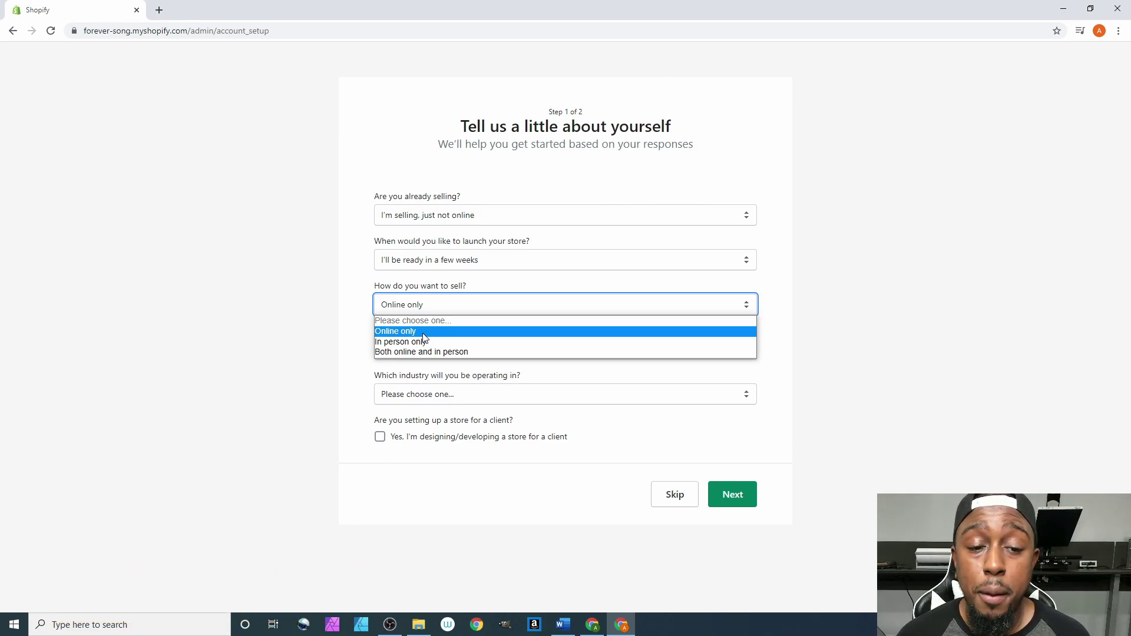
click(423, 333)
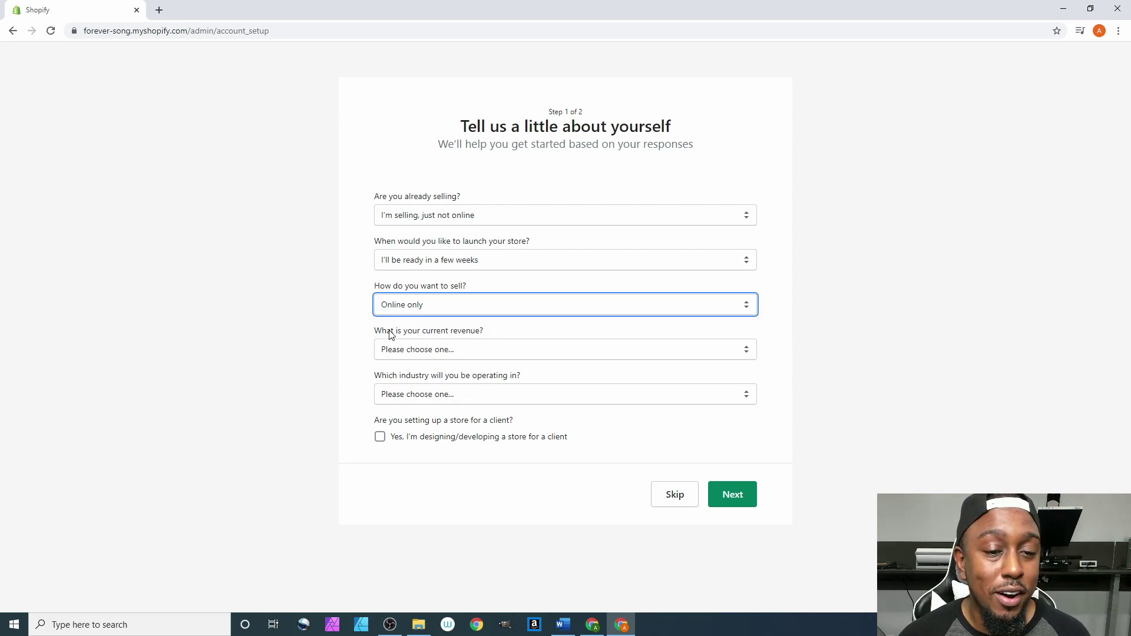
Choose revenue 'Up to $5,000 USD' and industry 'Handcrafts', then continue to step 2.
click(388, 348)
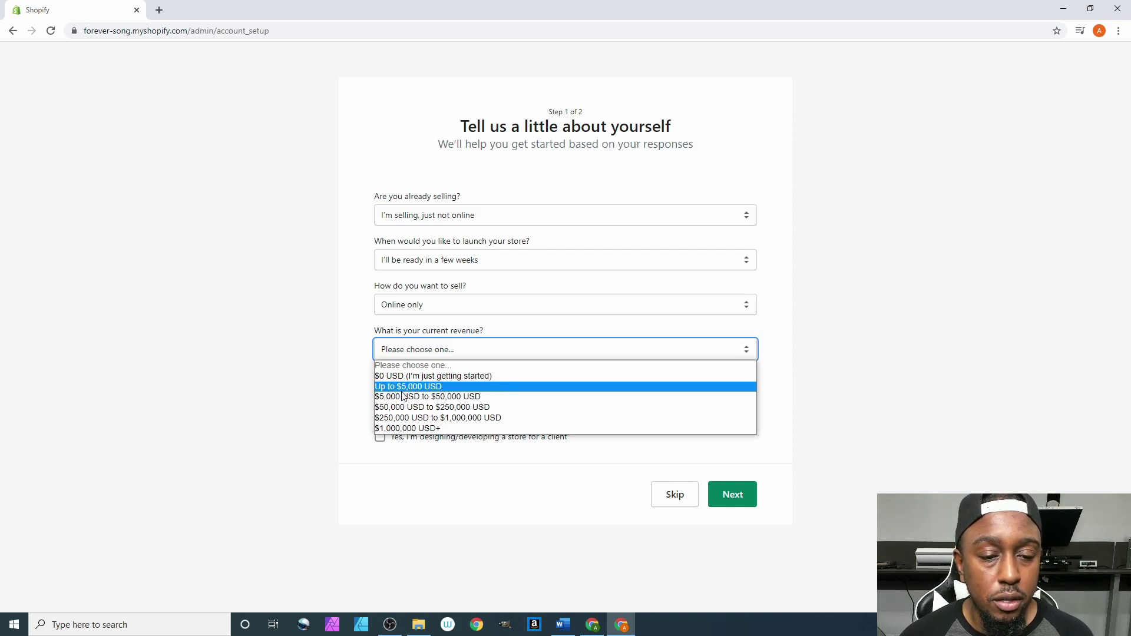
click(402, 390)
key(Tab)
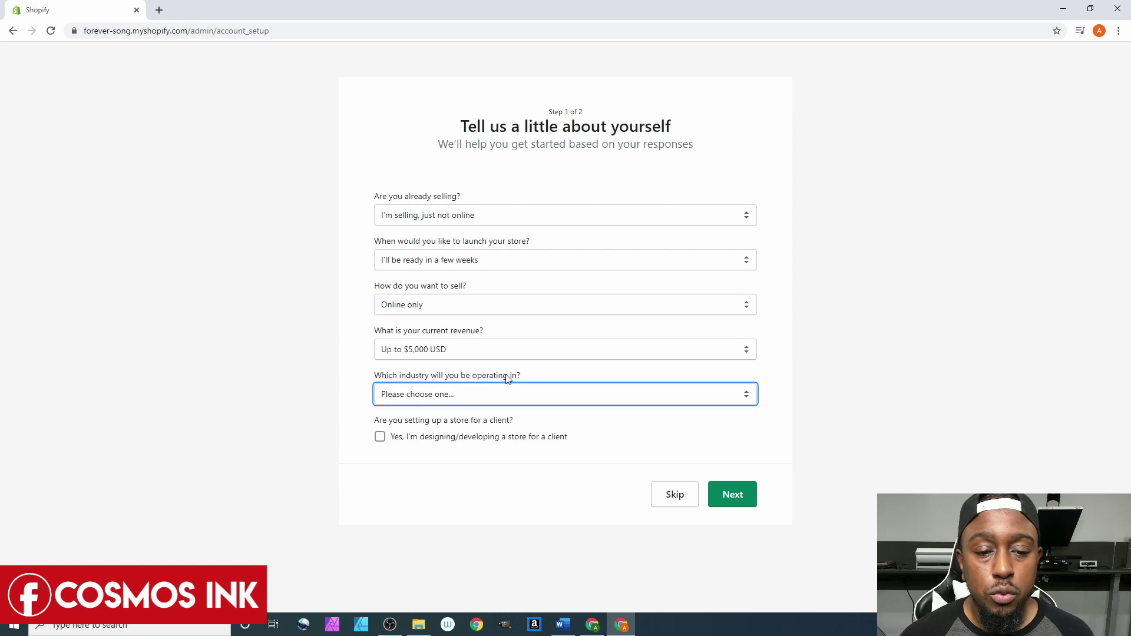
click(483, 395)
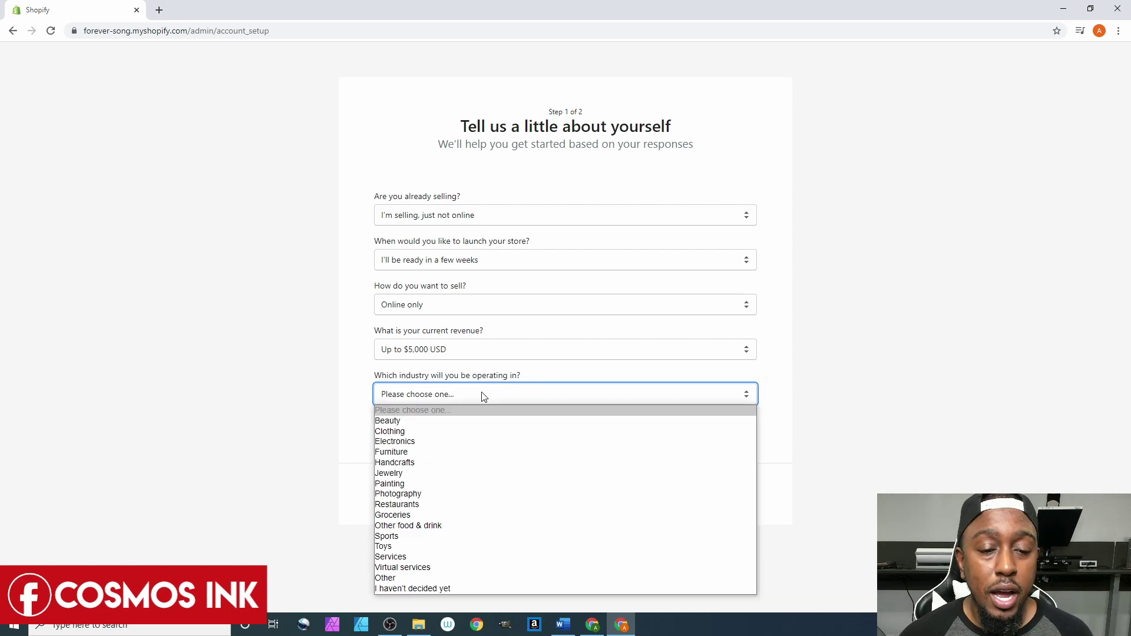
click(395, 463)
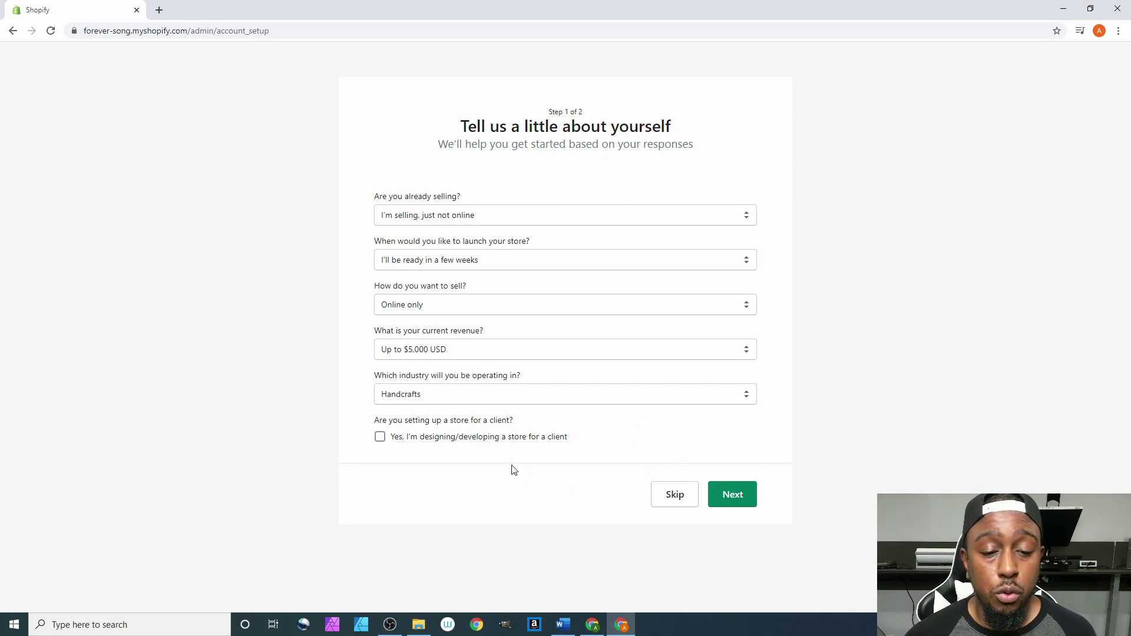
click(733, 499)
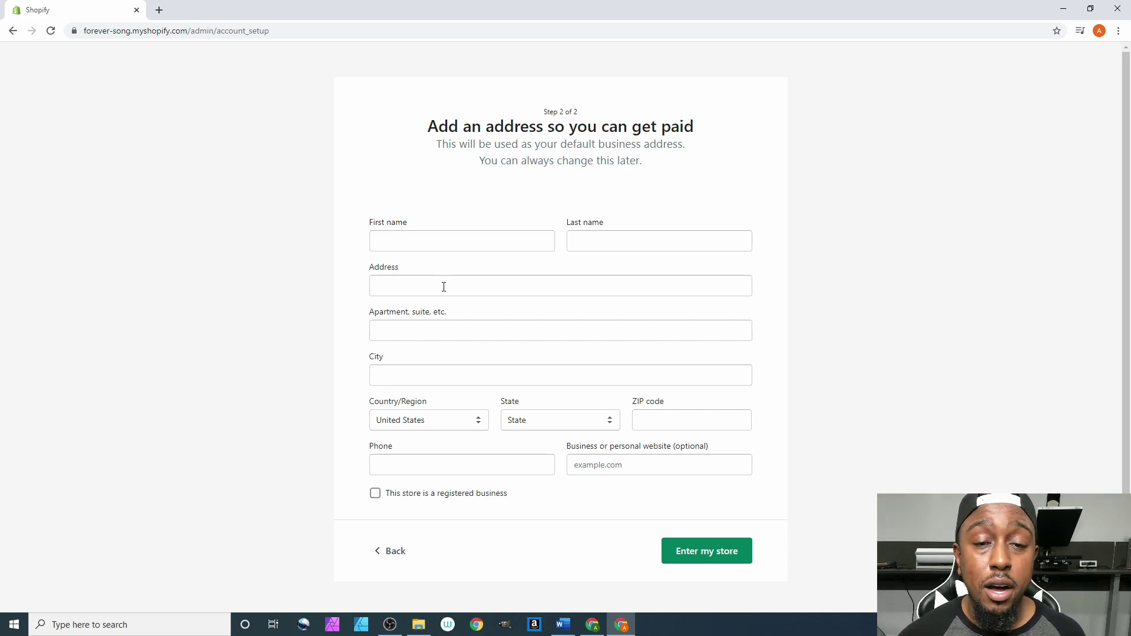
Autofill the owner's first and last name from Chrome's suggestions.
click(438, 241)
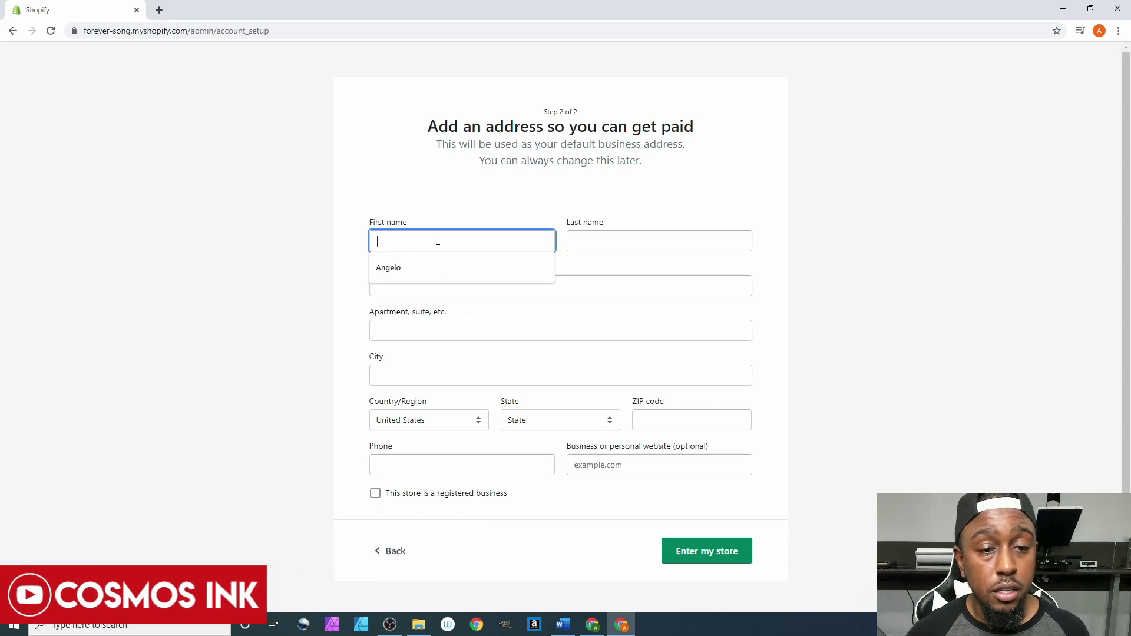
click(428, 270)
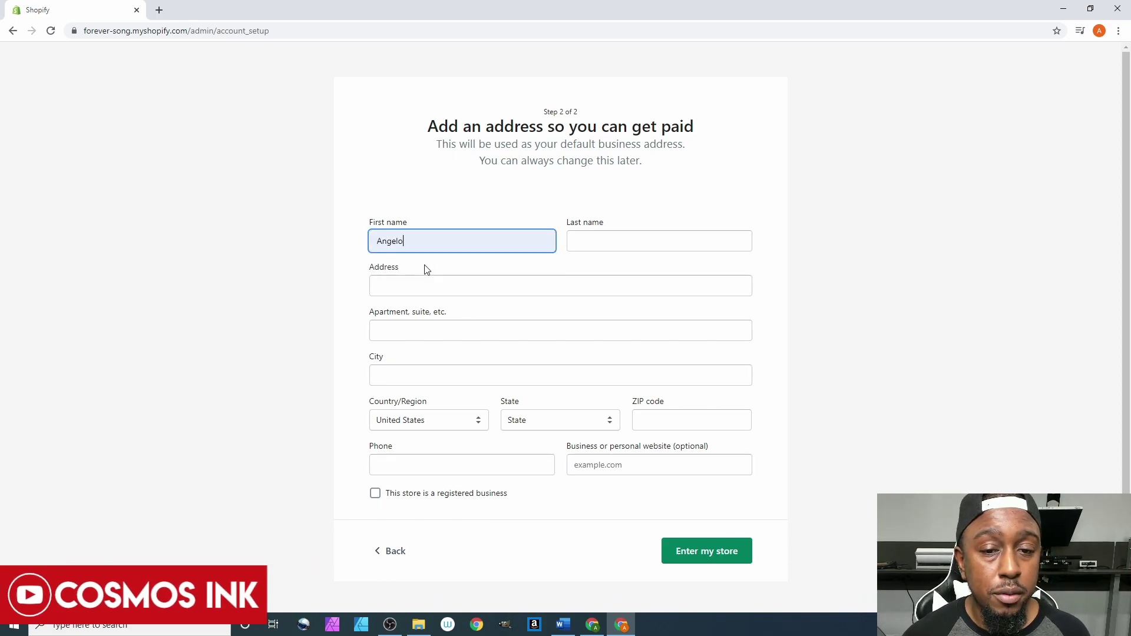
click(596, 235)
click(588, 269)
Enter the street address via the Google suggestion and autofill the PO box apartment line.
click(443, 287)
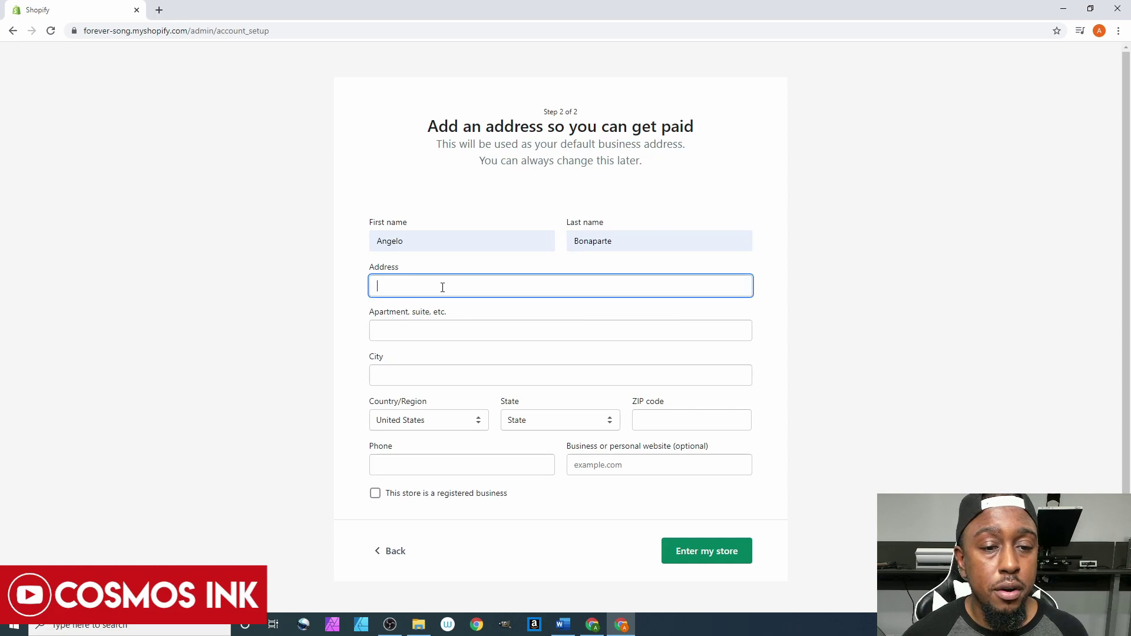
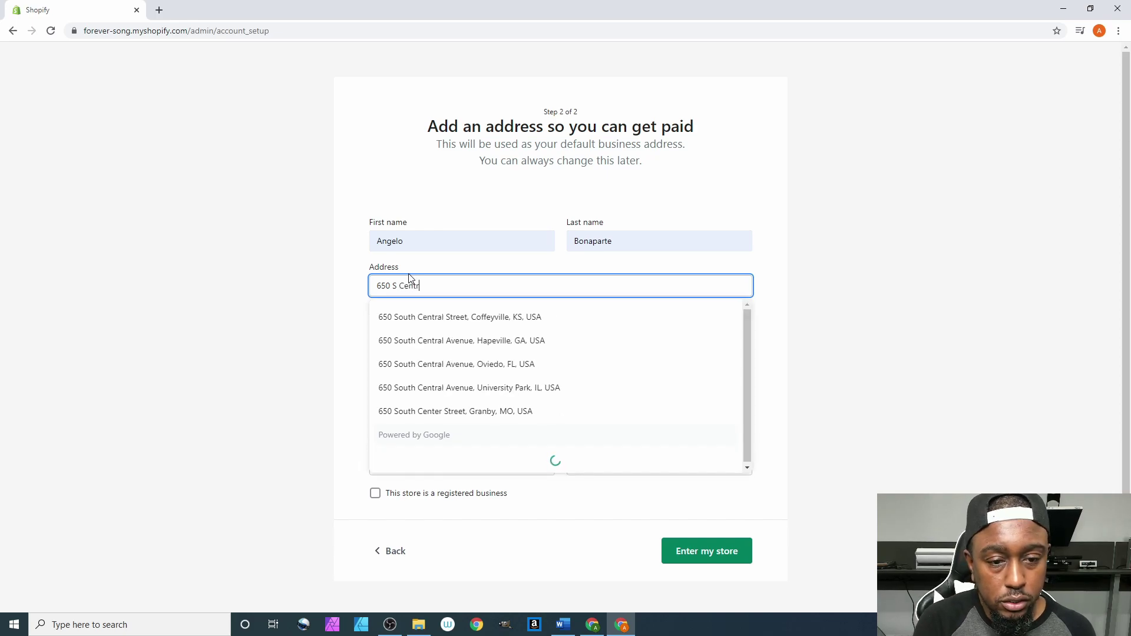
click(462, 337)
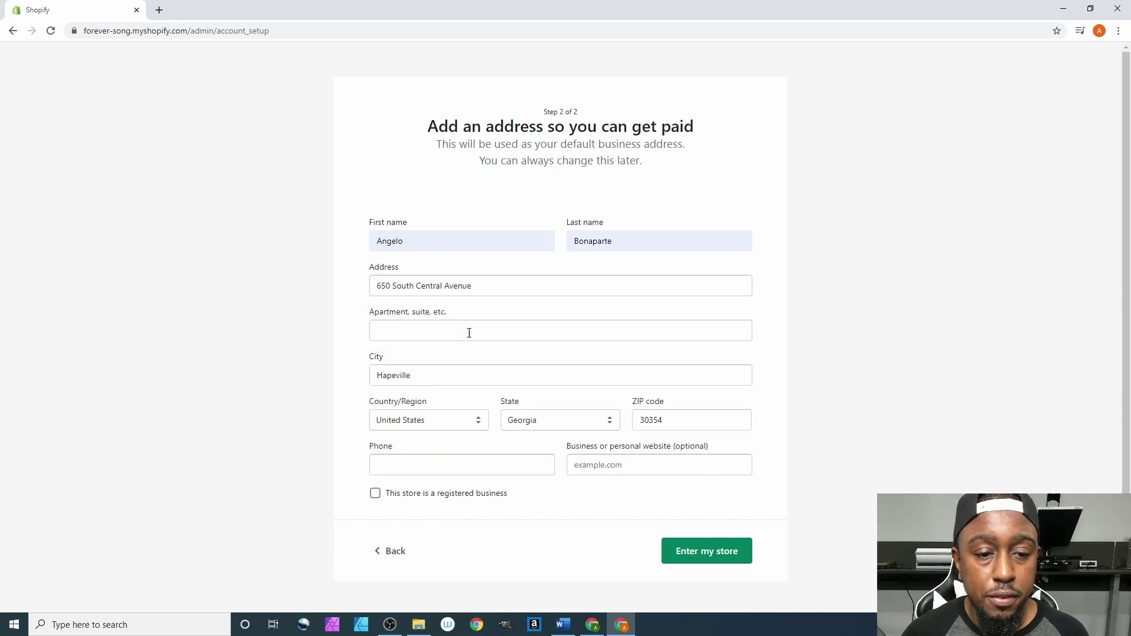
click(462, 332)
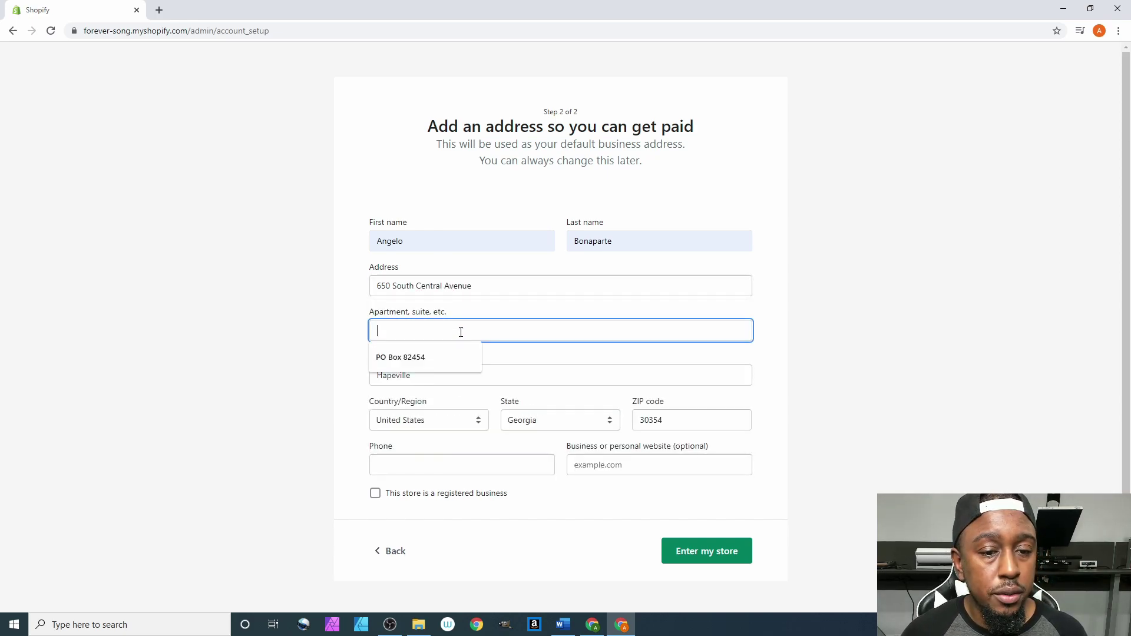
click(408, 361)
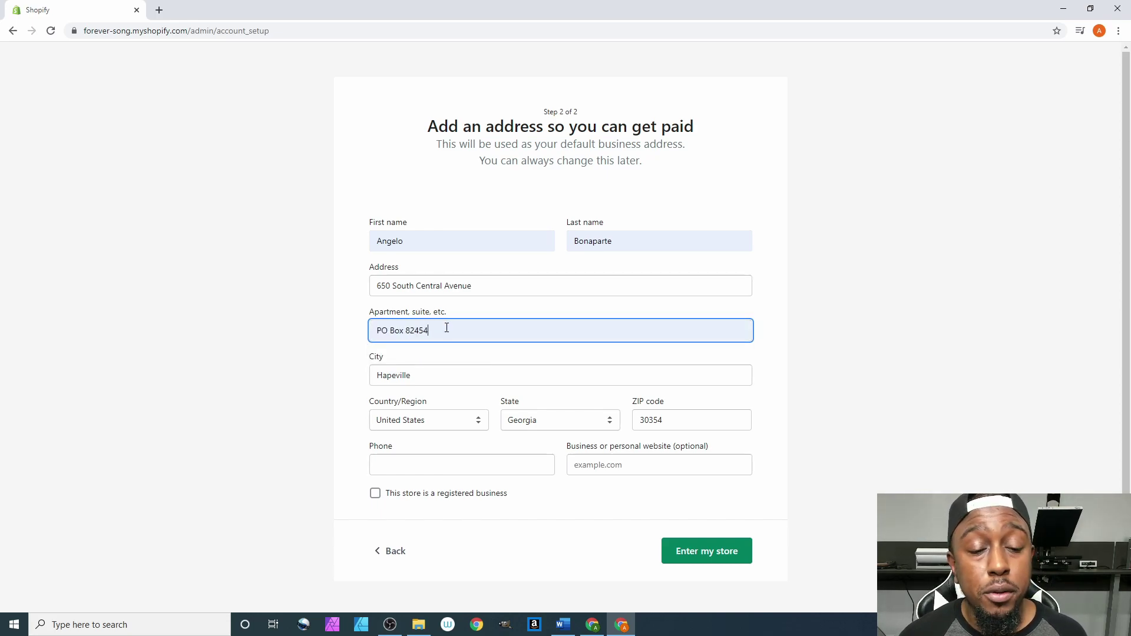
drag(440, 331, 366, 336)
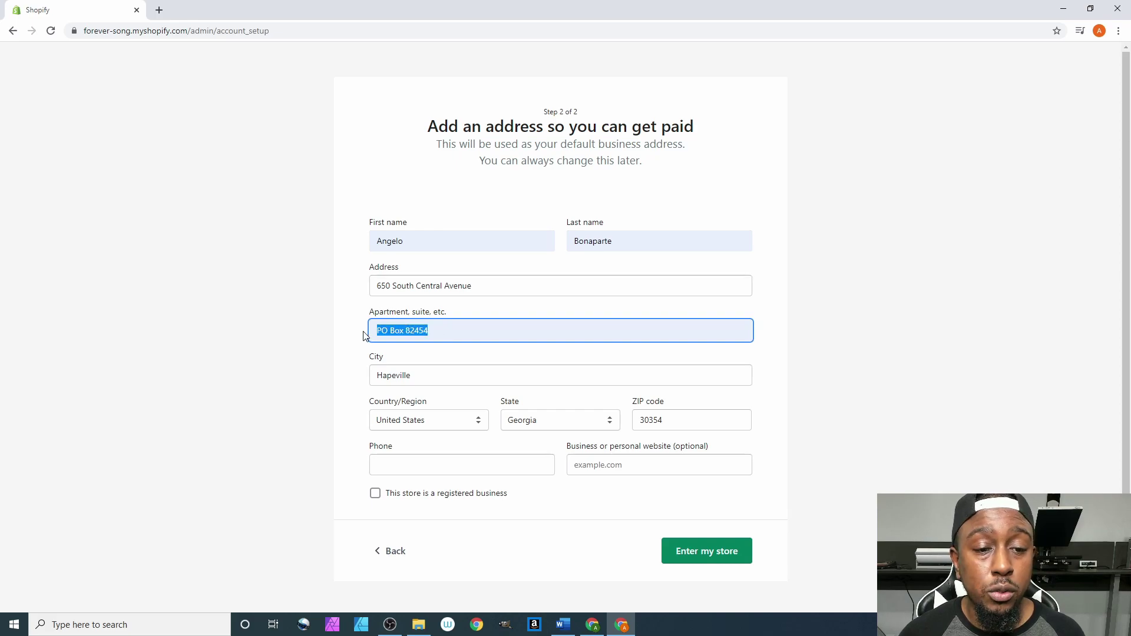
click(380, 285)
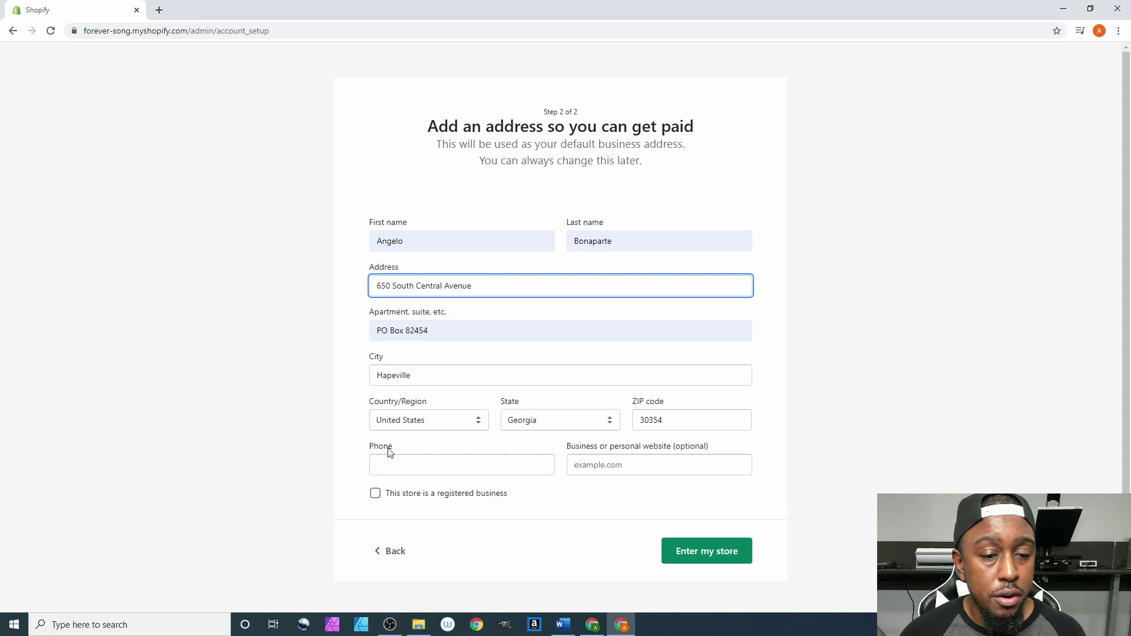
Submit the business address form to enter the Forever Song store.
click(389, 466)
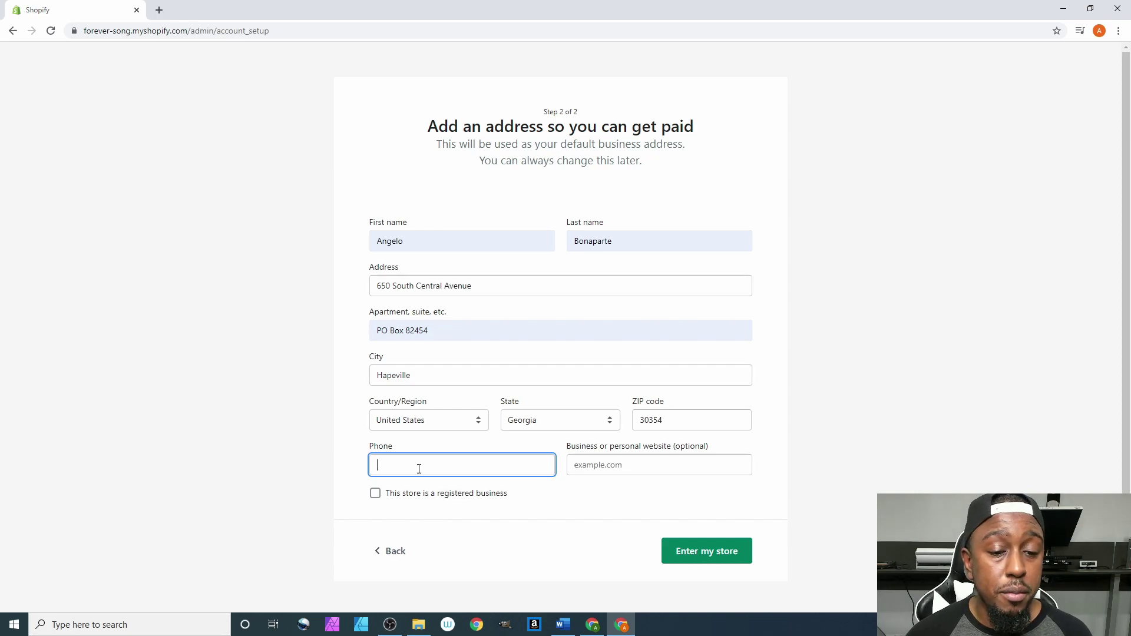
key(Return)
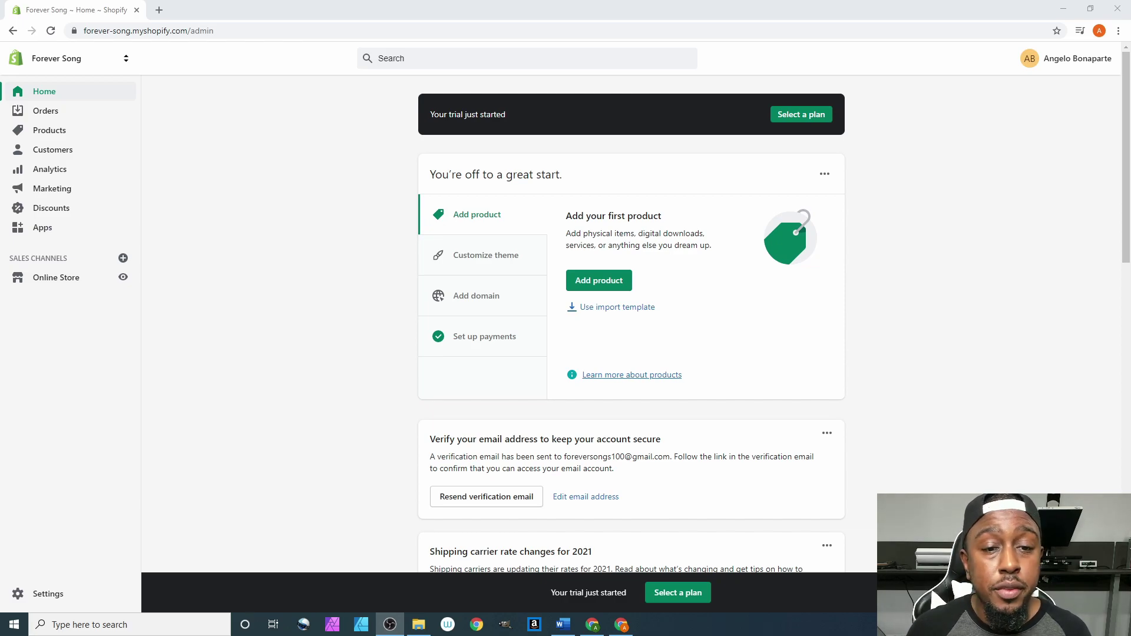
Scroll through the Home dashboard's getting-started guide after the trial starts.
scroll(564, 312, down, 7)
scroll(564, 312, up, 7)
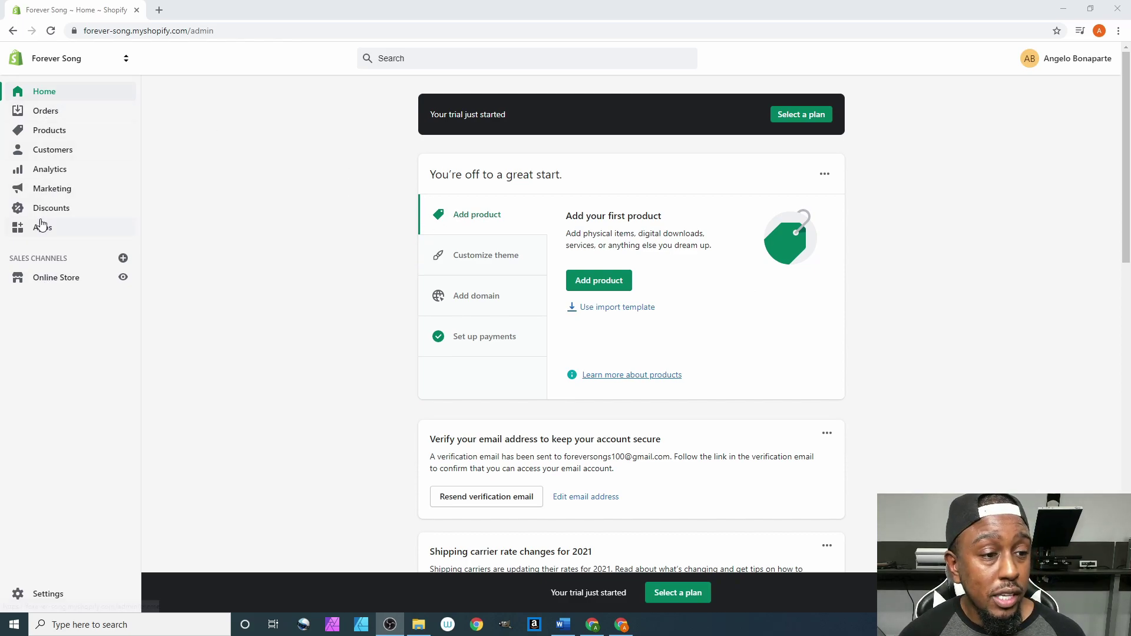
scroll(312, 198, down, 1)
scroll(536, 208, up, 1)
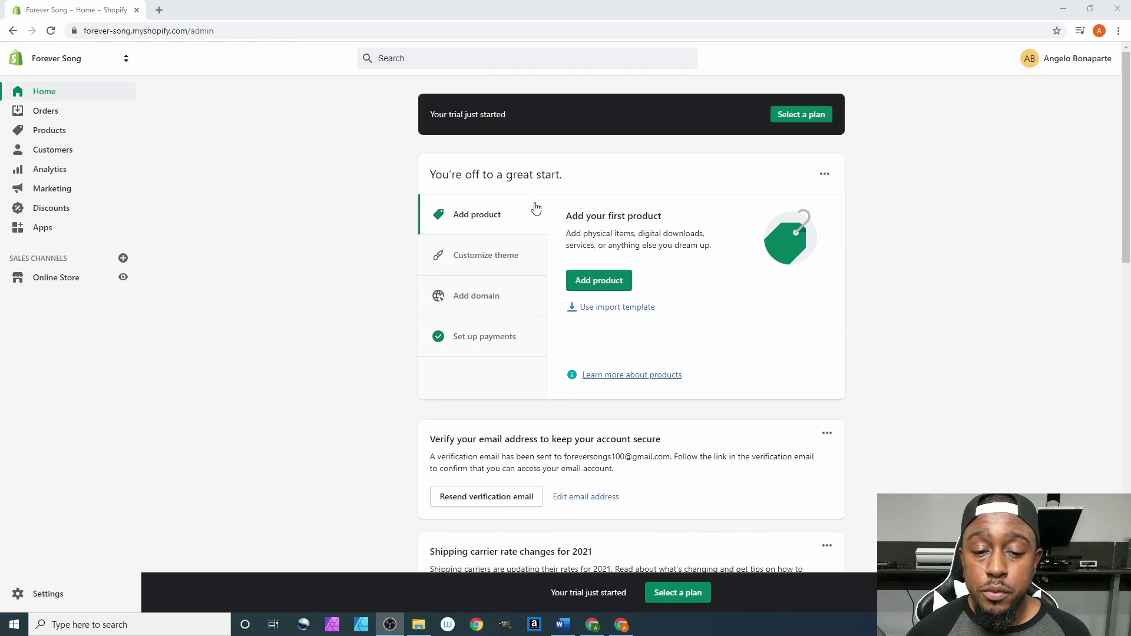